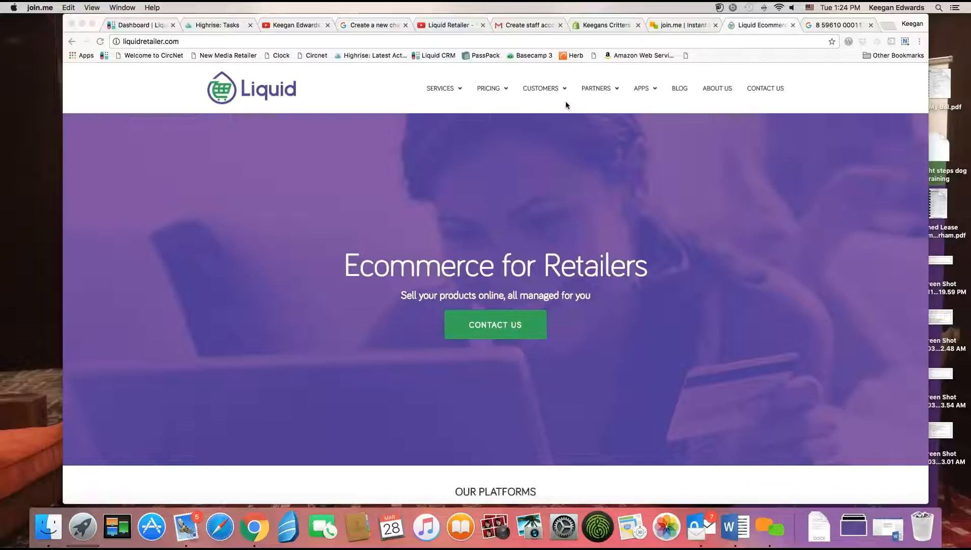
Step: Switch to the Shopify store admin and start adding a new product
left_click(607, 26)
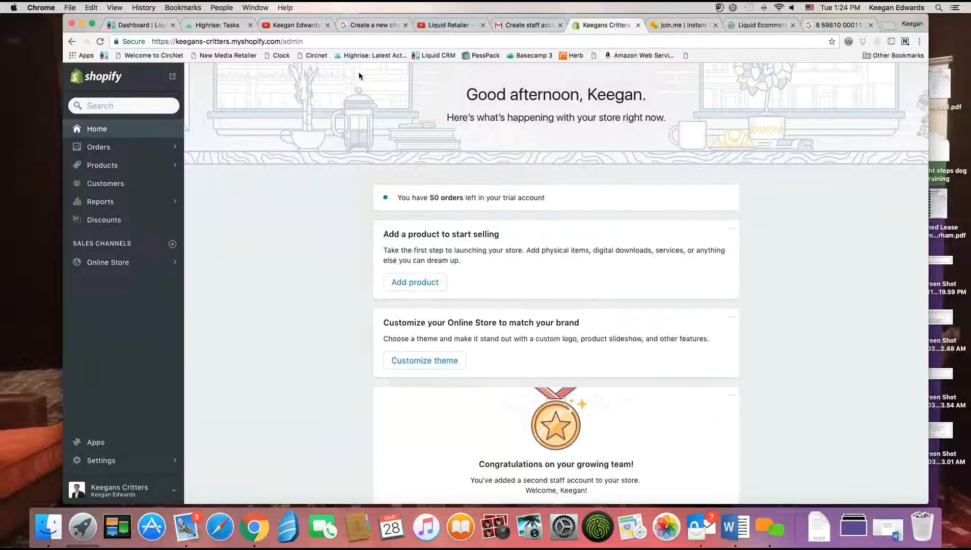
left_click(102, 165)
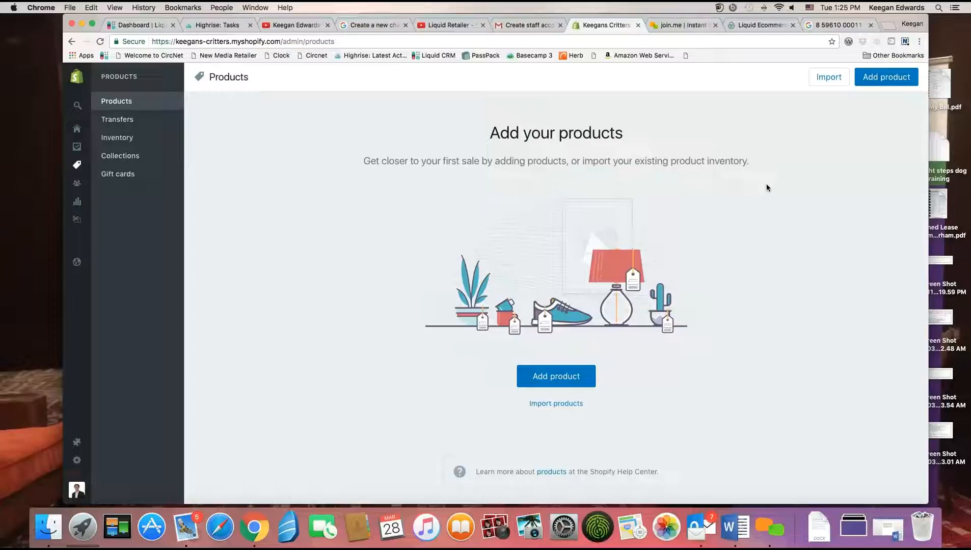
left_click(883, 82)
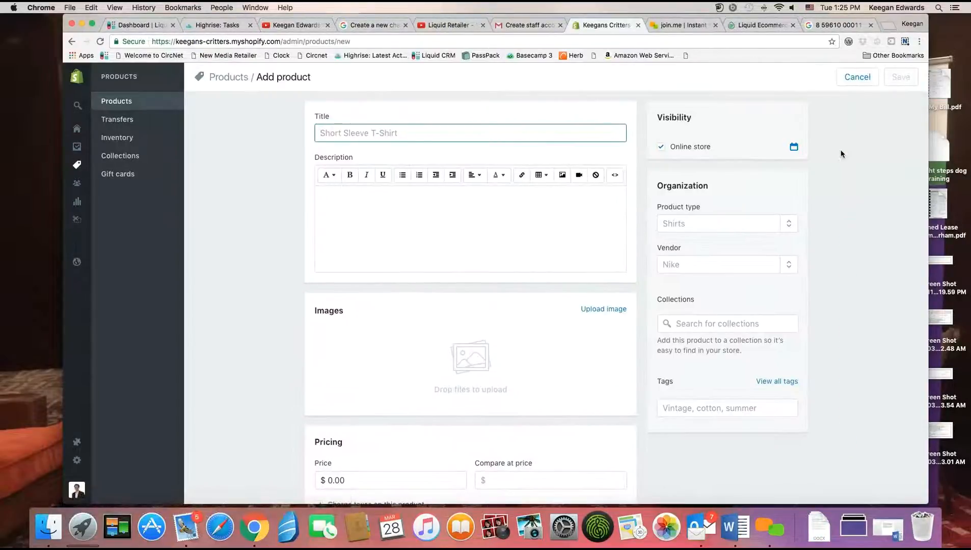
Step: Look over the new product form's pricing, inventory and shipping sections, including the SKU and Barcode fields
scroll(471, 192, "down", 10)
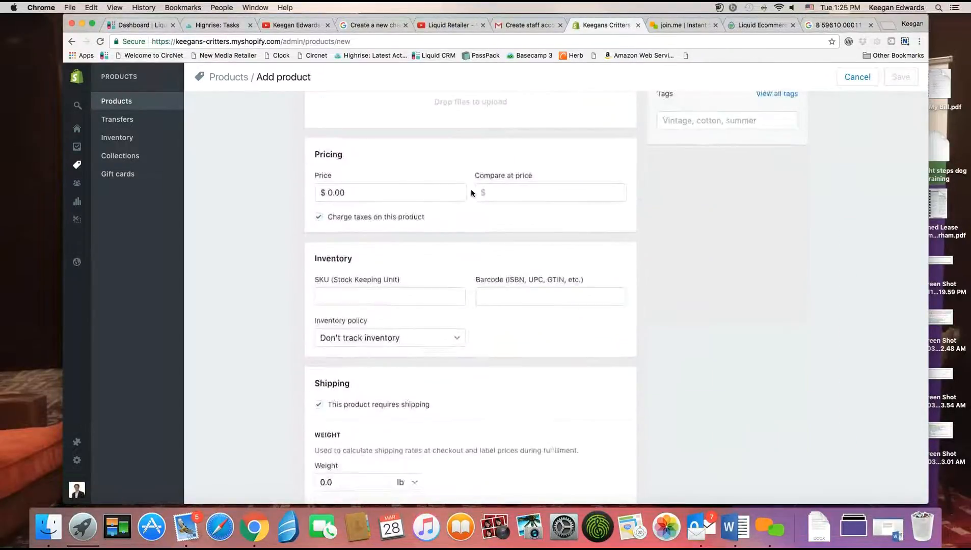
scroll(471, 193, "up", 7)
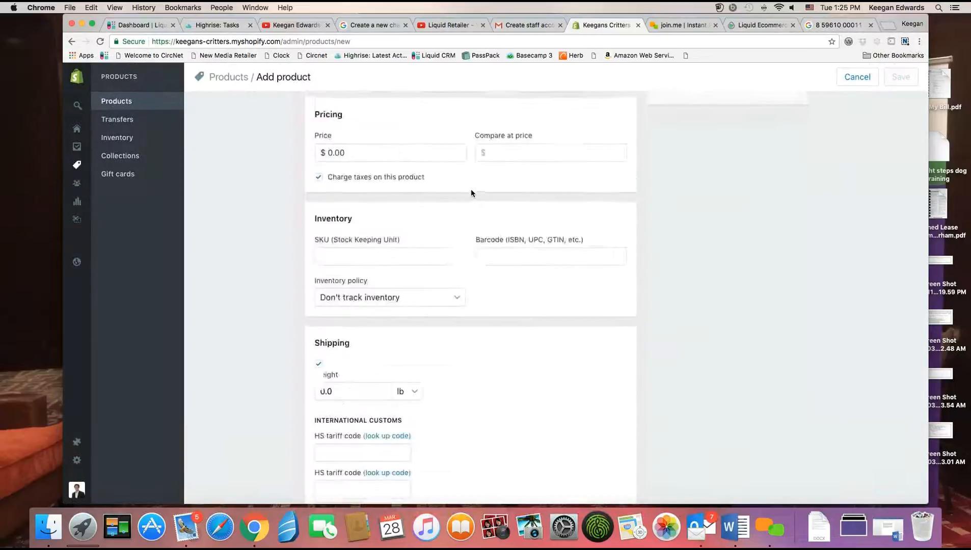
scroll(472, 189, "up", 4)
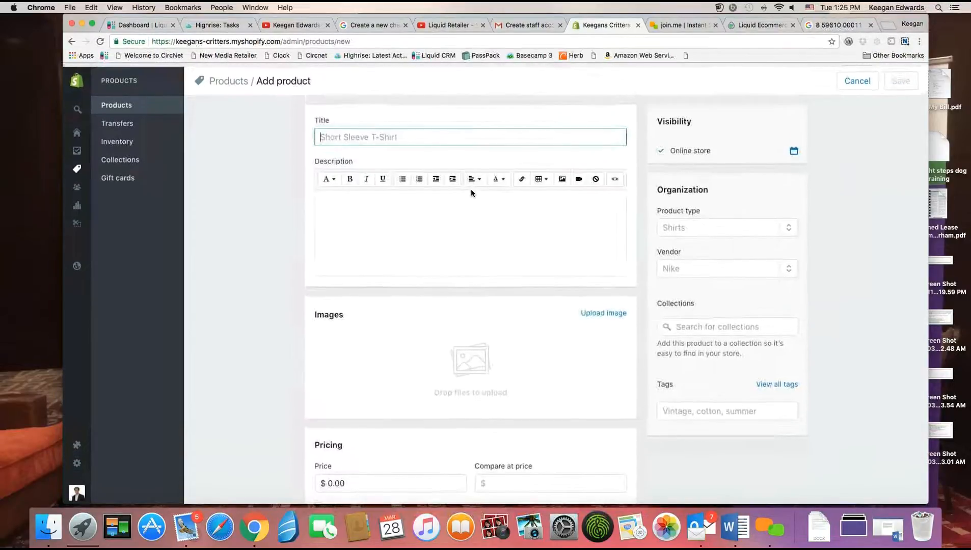
scroll(481, 225, "down", 6)
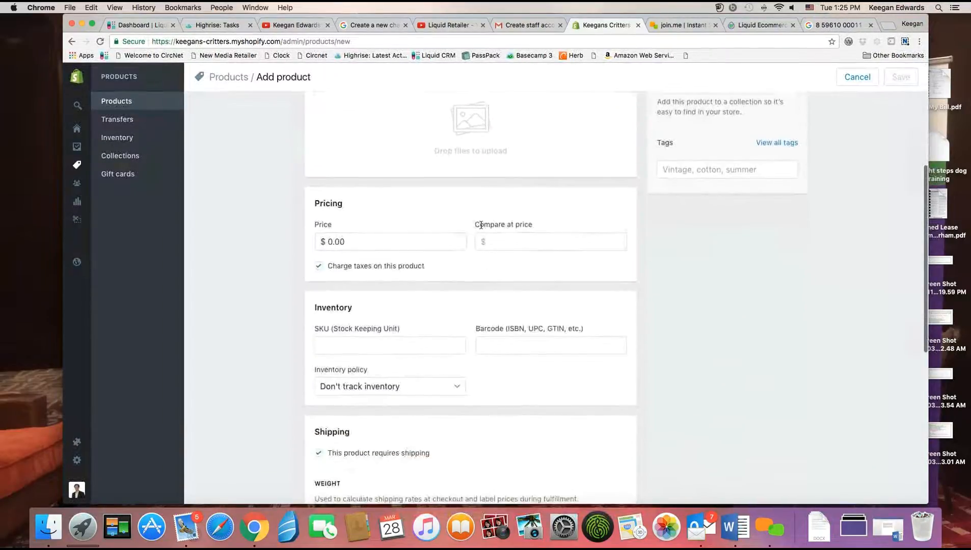
left_click(507, 252)
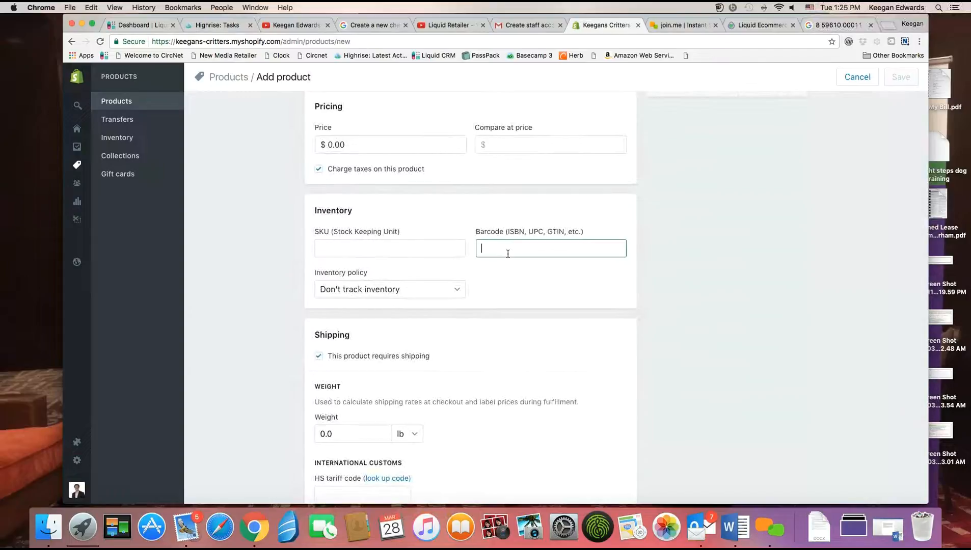
left_click(366, 250)
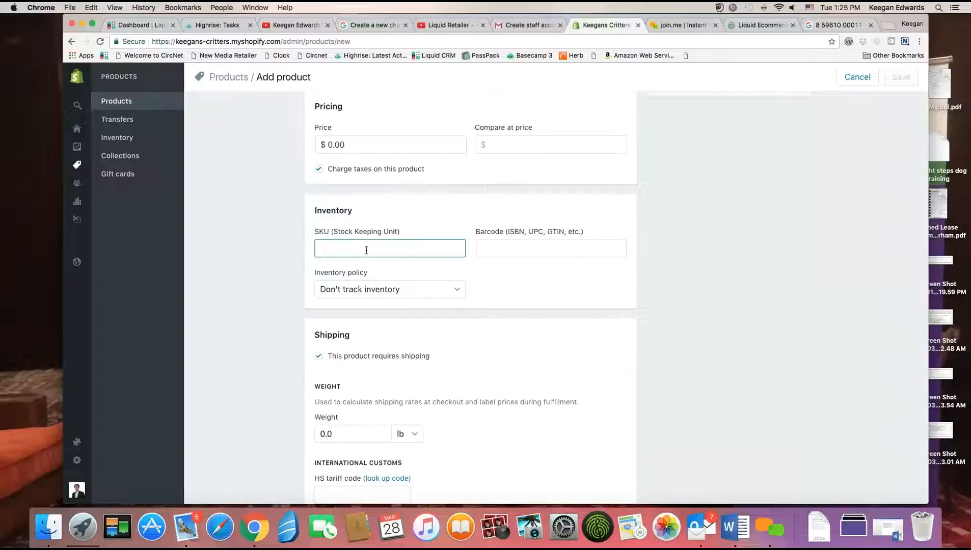
left_click(525, 249)
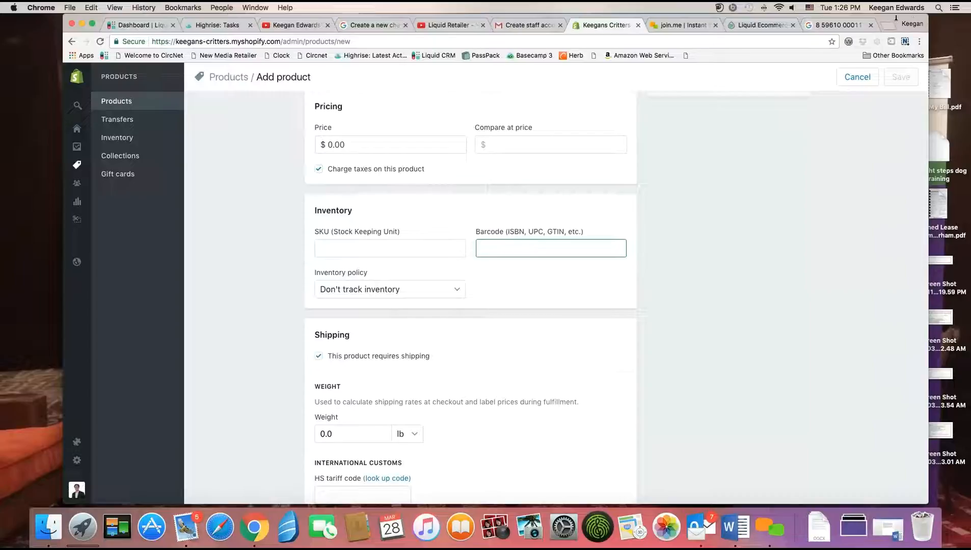
left_click(838, 24)
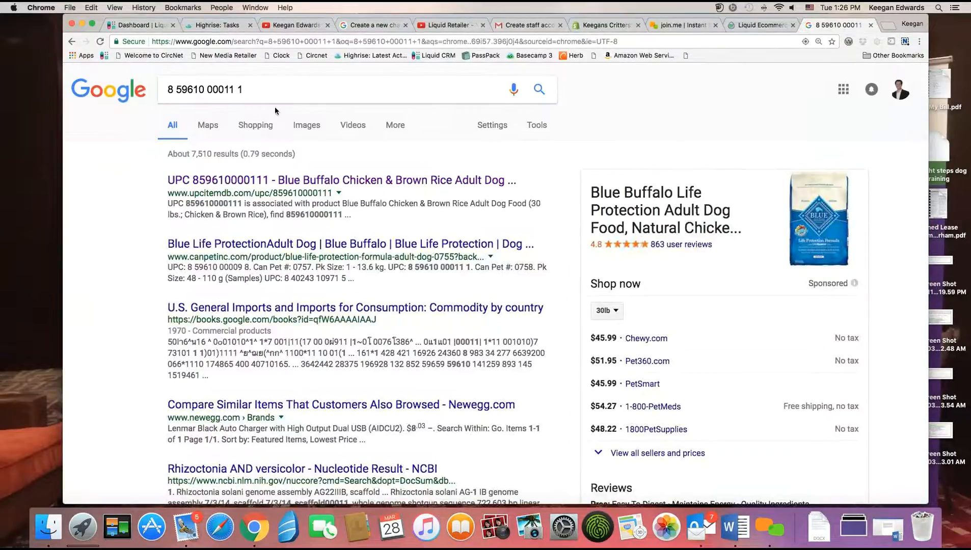
left_click(236, 92)
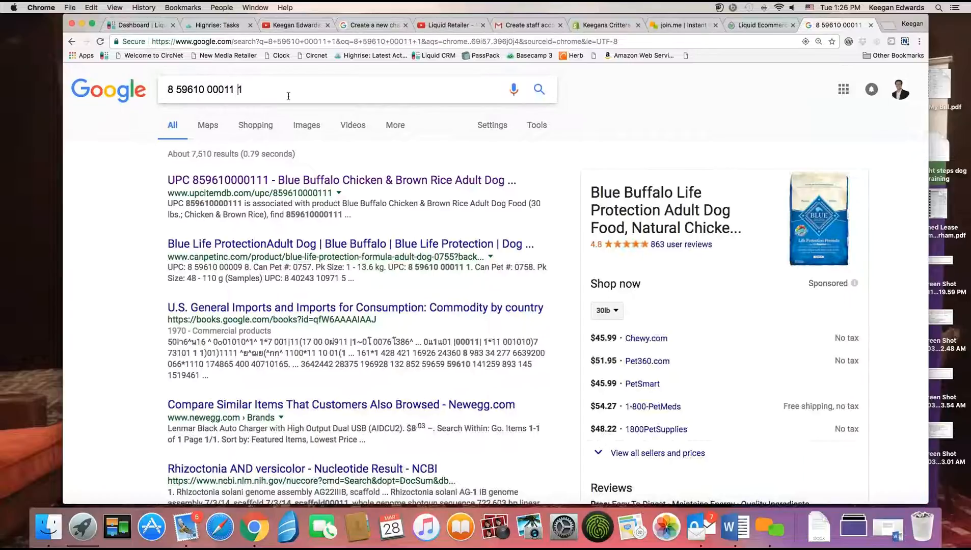
key("BackSpace")
left_click(210, 92)
key("BackSpace")
left_click(174, 91)
key("BackSpace")
key("Return")
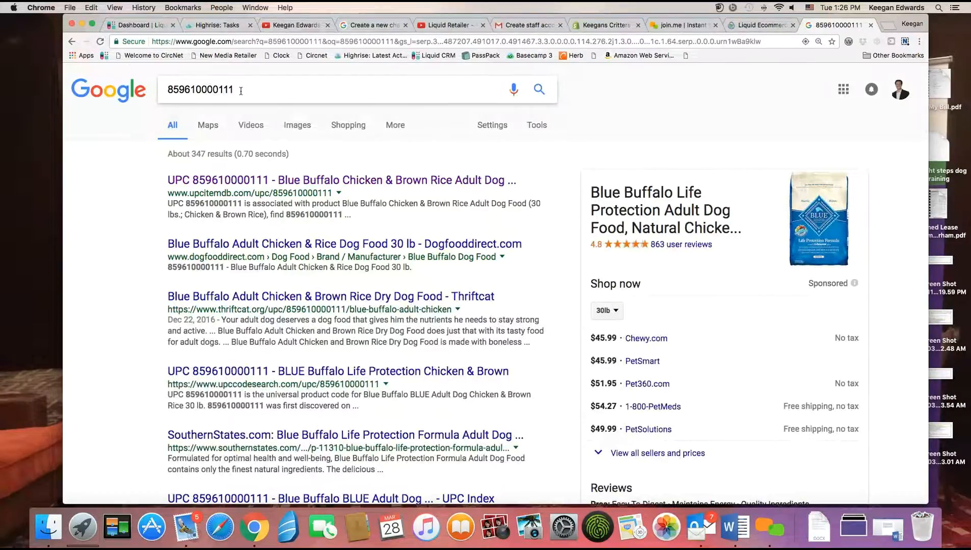
left_click_drag(240, 90, 166, 91)
key("super+c")
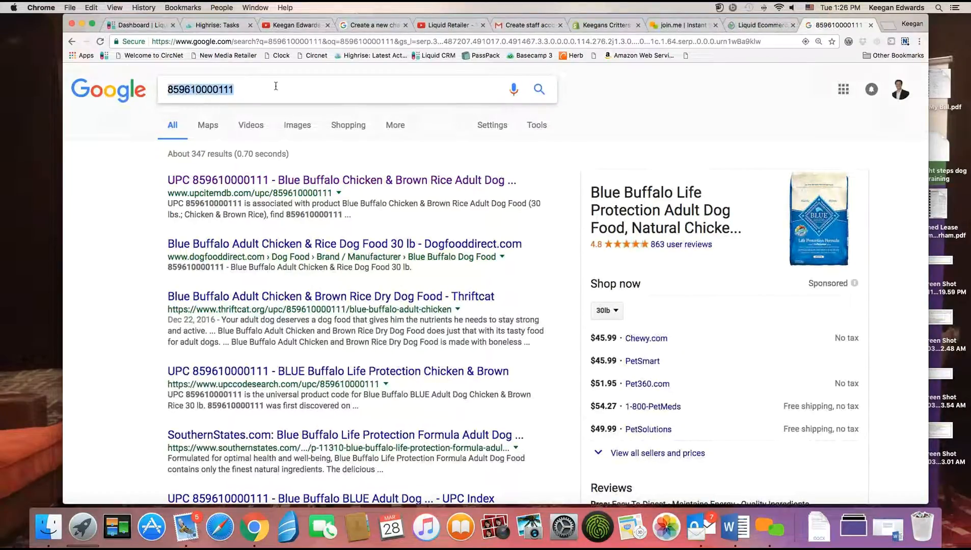
left_click(610, 23)
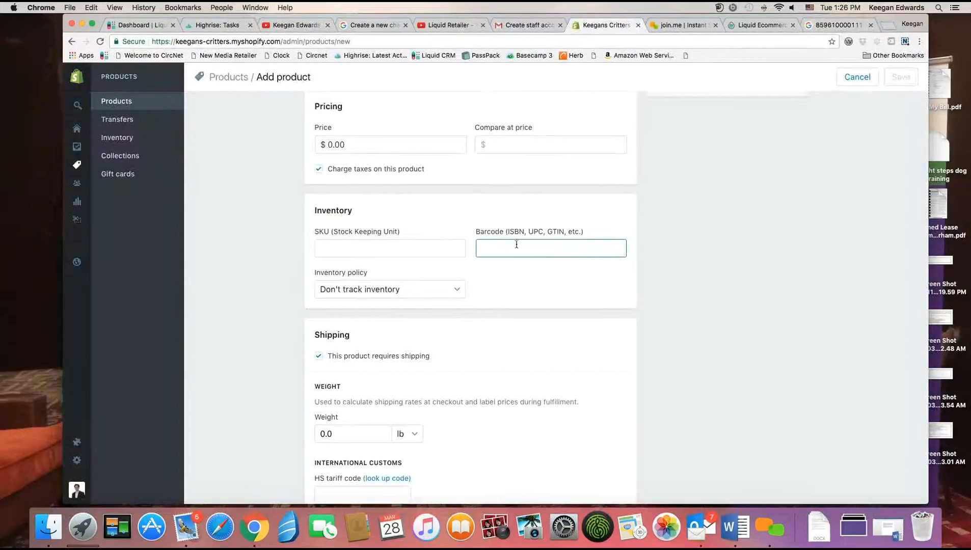
key("super+v")
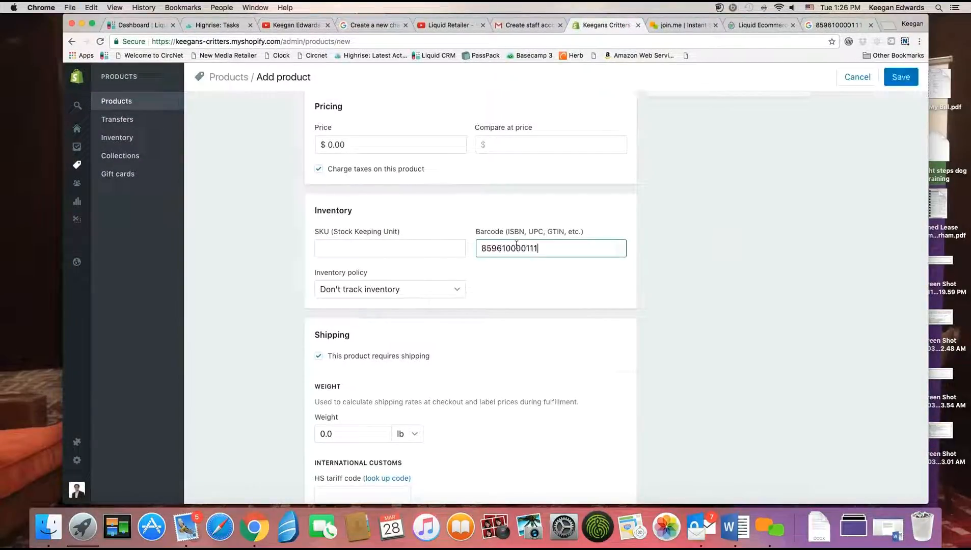
left_click(638, 260)
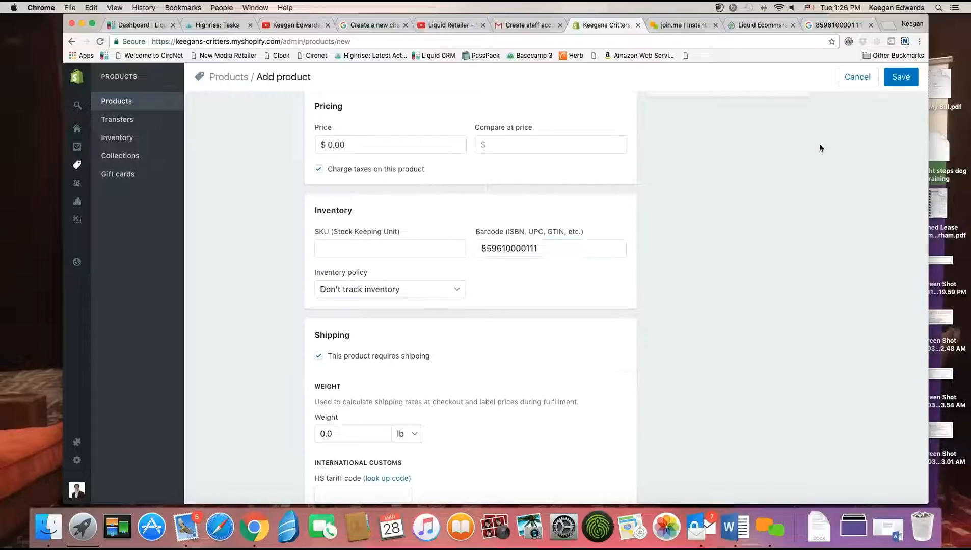
left_click(901, 76)
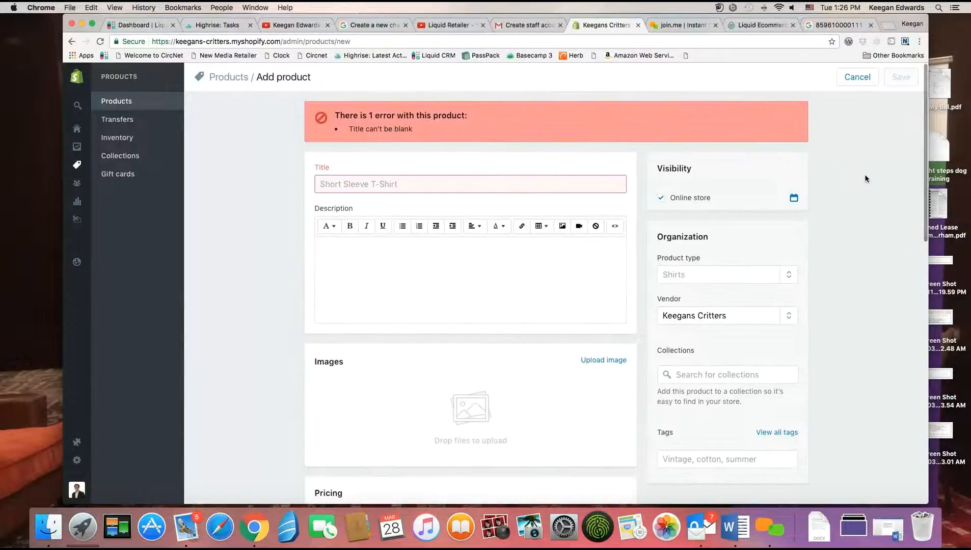
left_click(490, 184)
Step: Open the manufacturer's site bluebuffalo.com in a new browser tab and check the product name against the Google results
left_click(824, 24)
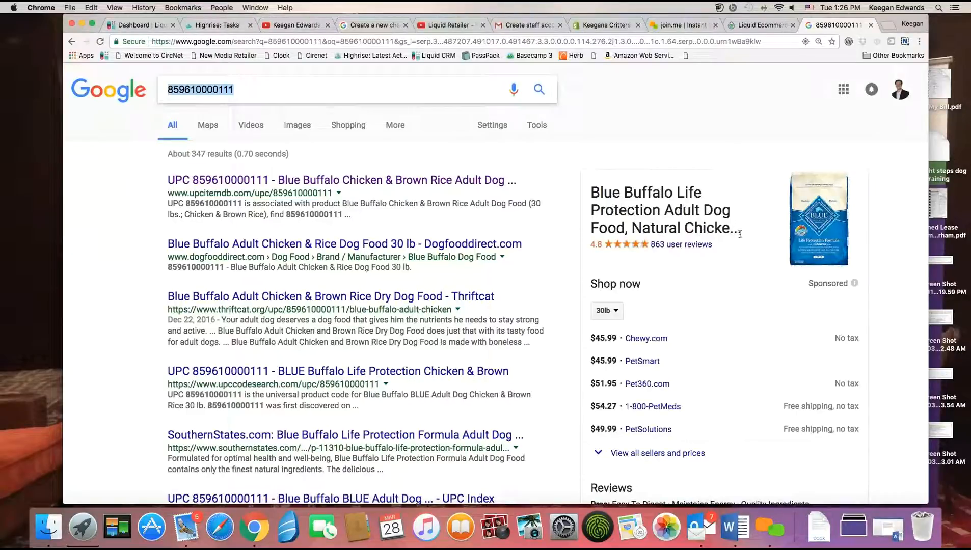
left_click(886, 25)
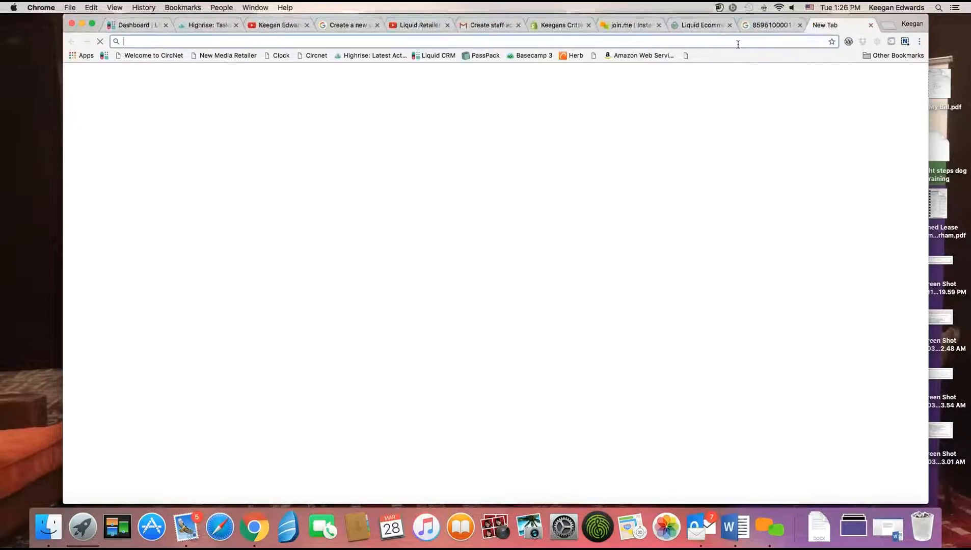
type("bluebuffalo.com")
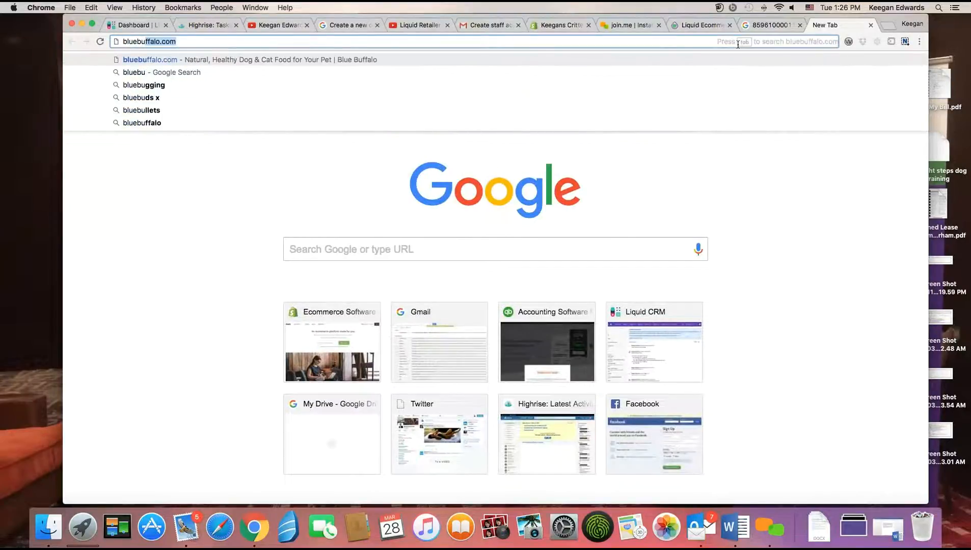
key("Return")
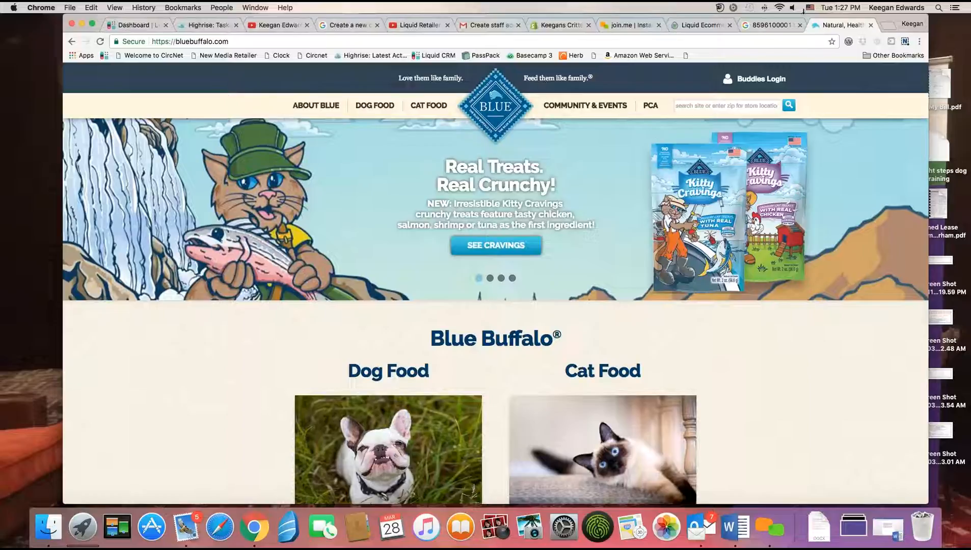
left_click(772, 25)
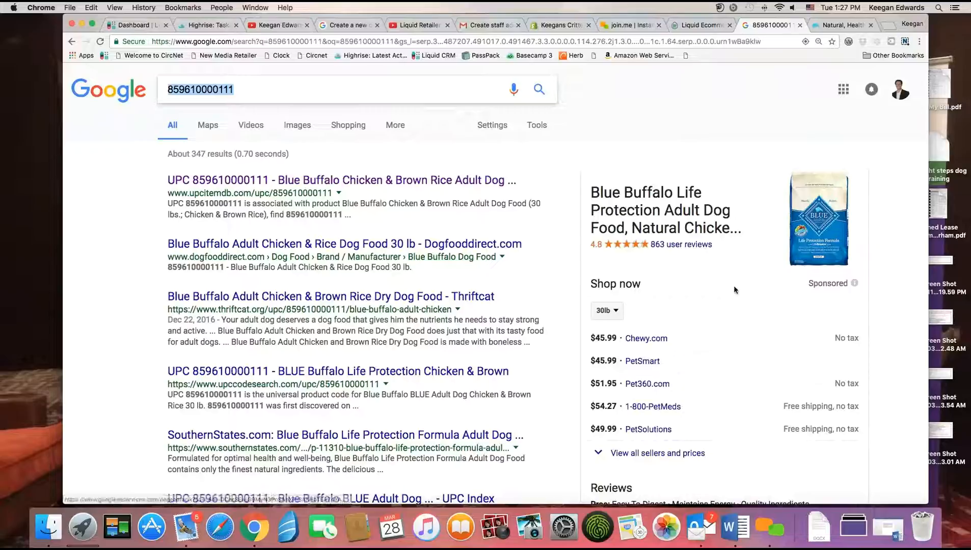
left_click(830, 26)
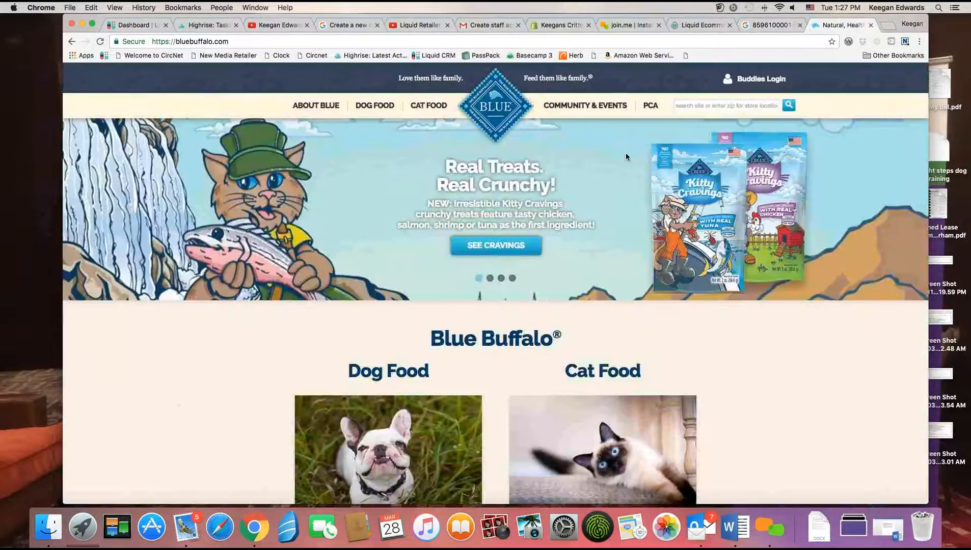
Step: Browse the site's dry dog food section and open the BLUE Life Protection Formula product list
mouse_move(380, 107)
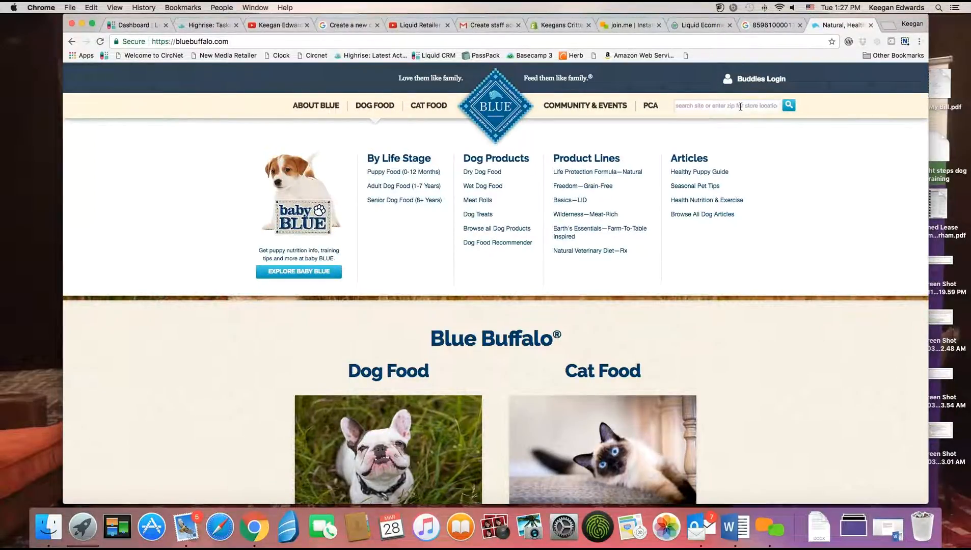
left_click(491, 173)
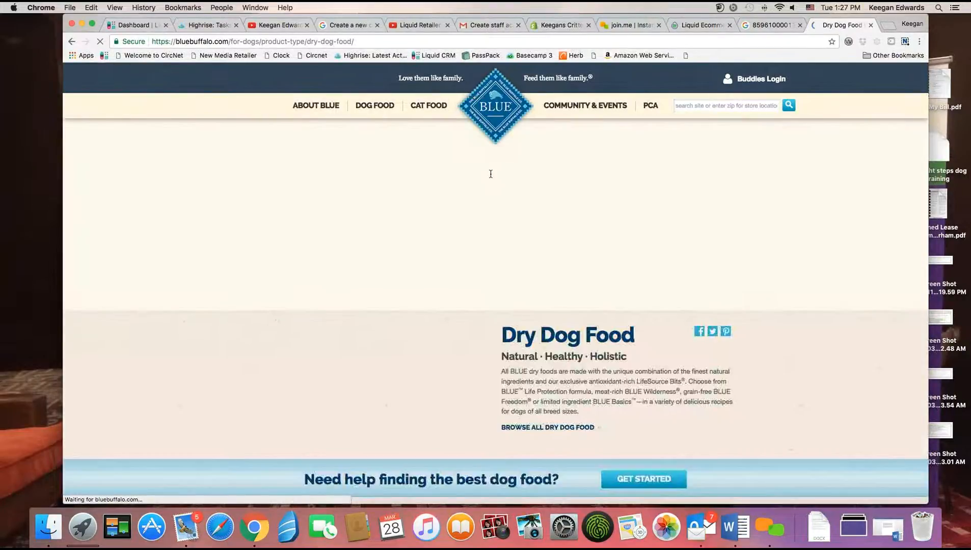
scroll(491, 176, "down", 10)
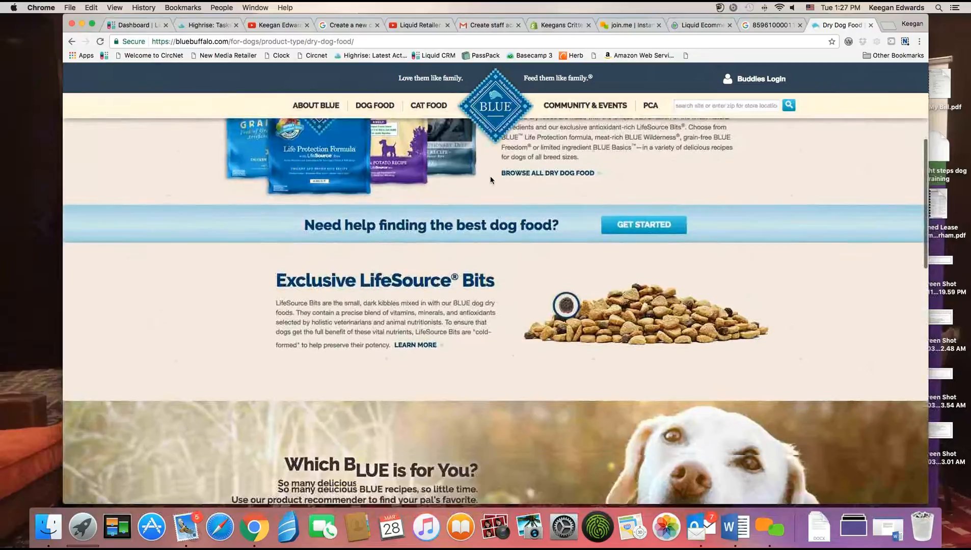
scroll(489, 180, "down", 5)
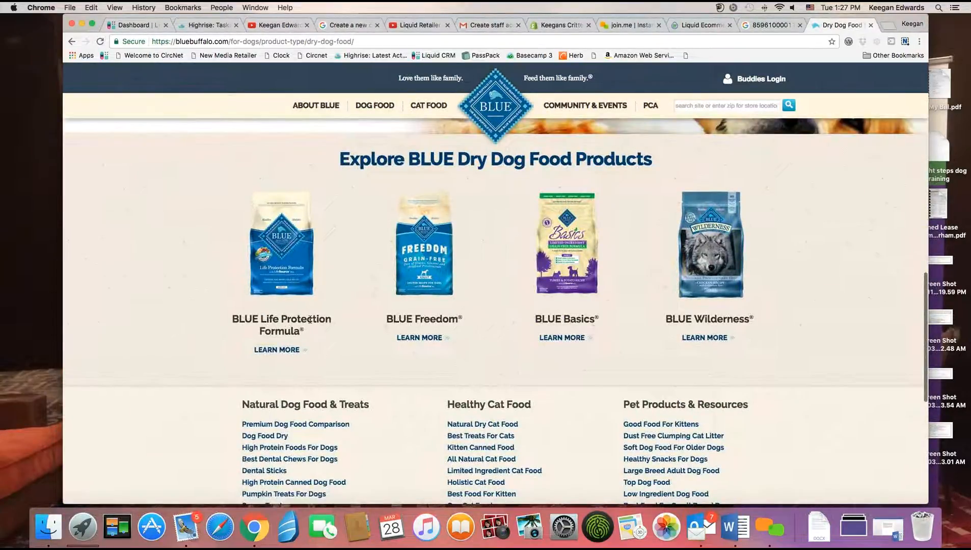
left_click(283, 355)
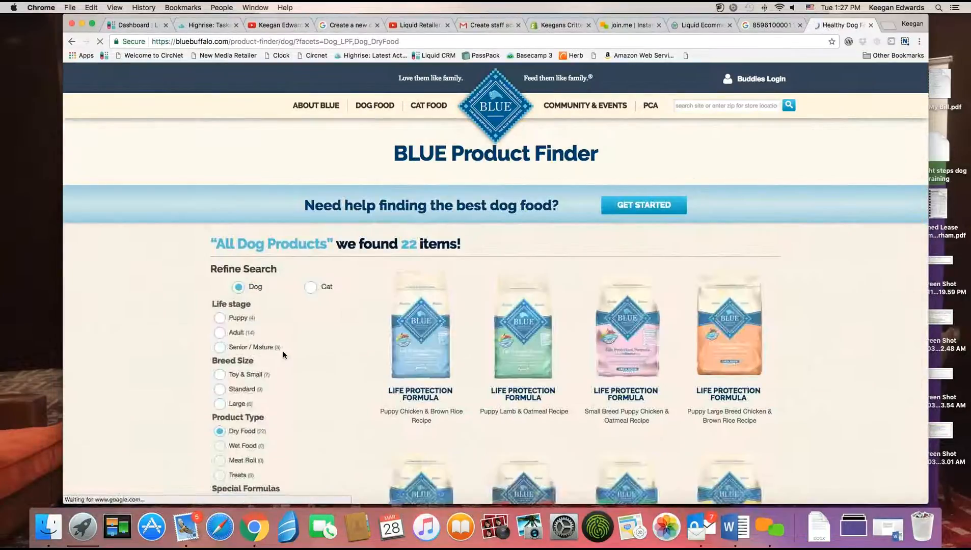
Step: Filter the Life Protection Formula dry dog foods to the Adult life stage and the Chicken recipe
scroll(285, 355, "down", 5)
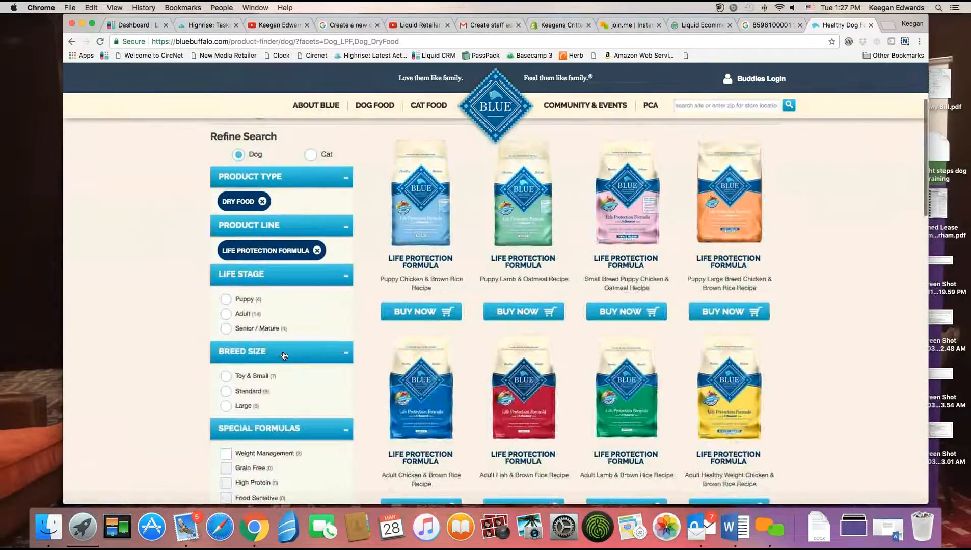
left_click(225, 253)
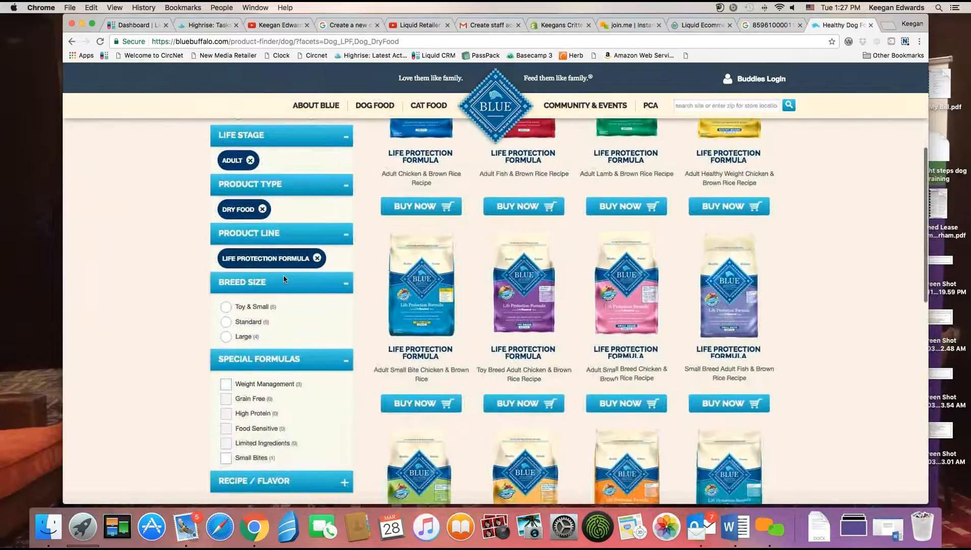
left_click(332, 483)
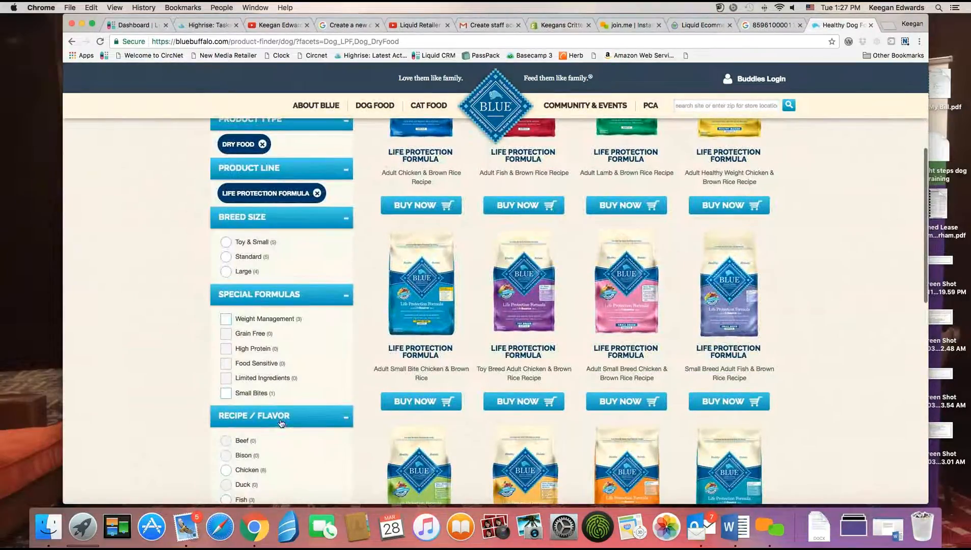
scroll(278, 420, "down", 2)
left_click(226, 428)
scroll(262, 424, "up", 3)
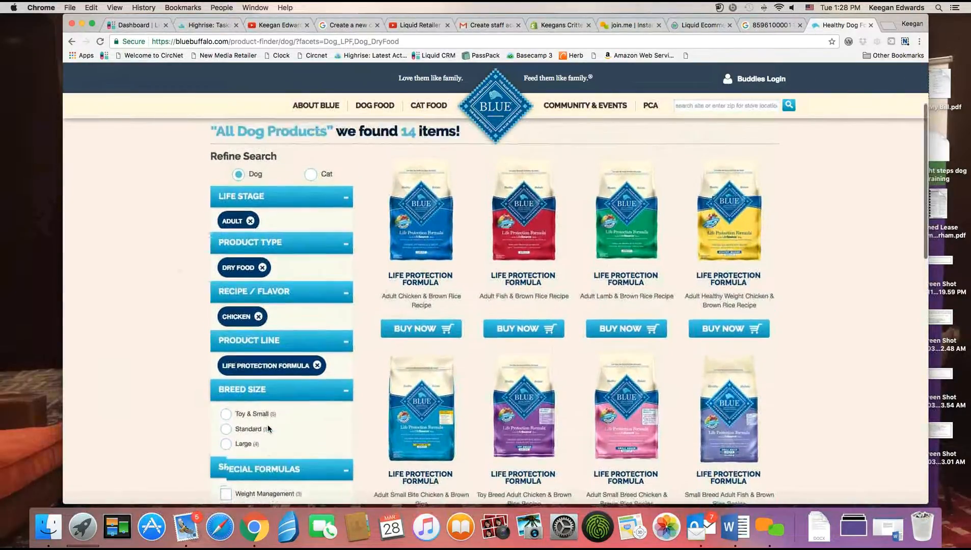
scroll(268, 428, "down", 4)
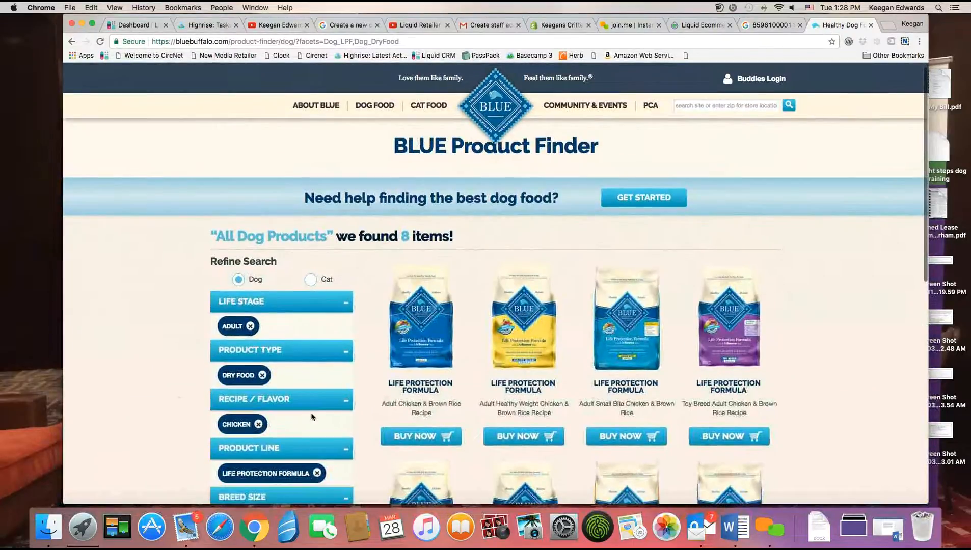
scroll(416, 373, "down", 2)
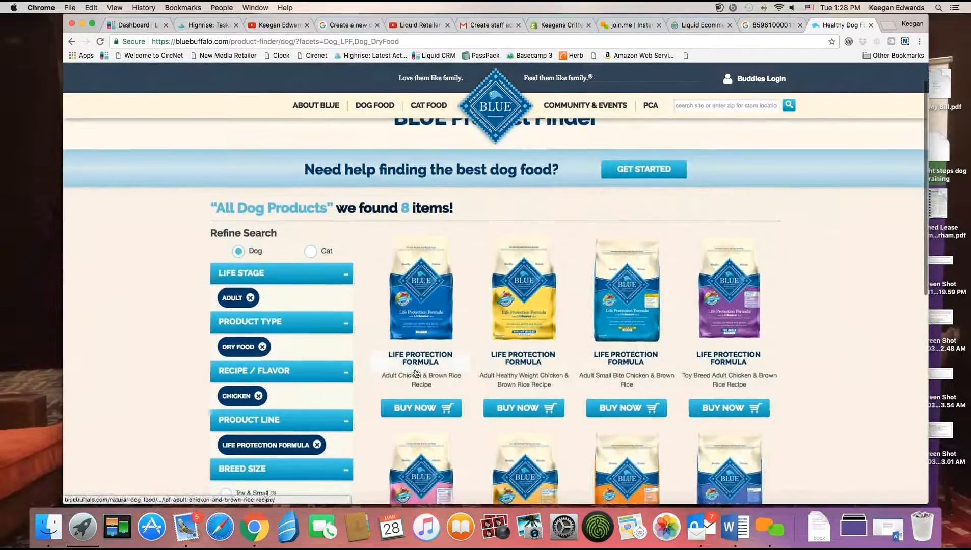
Step: Open the Adult Chicken & Brown Rice Recipe product page and copy its name, from "Life Protection Formula" through "Chicken and Brown Rice Recipe"
left_click(422, 330)
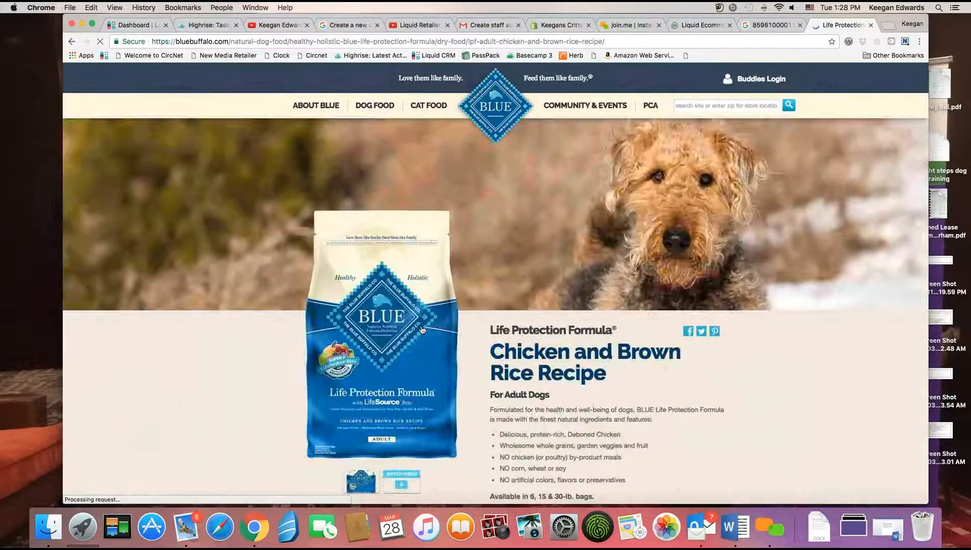
scroll(422, 330, "down", 2)
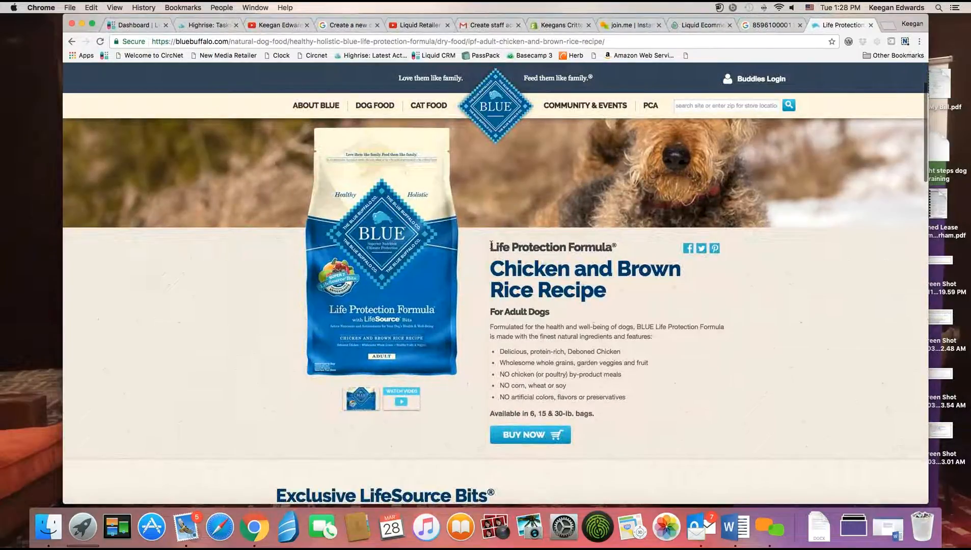
left_click_drag(491, 245, 621, 284)
key("super+c")
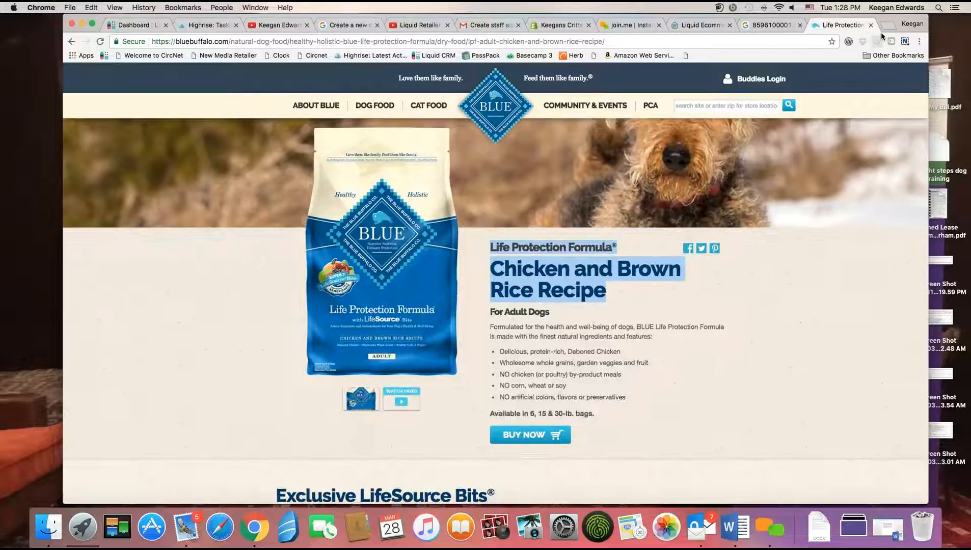
Step: Switch to TextEdit and paste the copied product name into a blank document
left_click(939, 7)
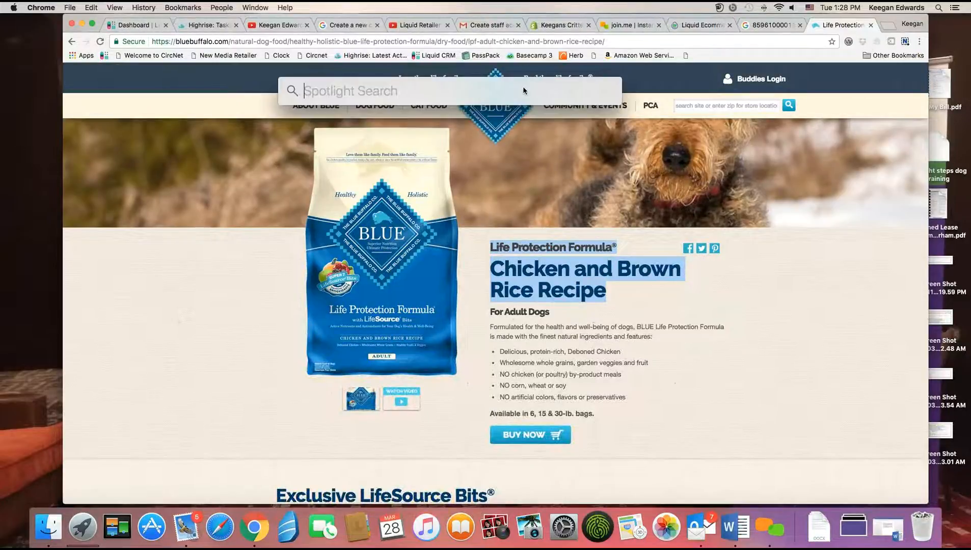
type("t")
key("BackSpace")
type("textEdit")
key("Return")
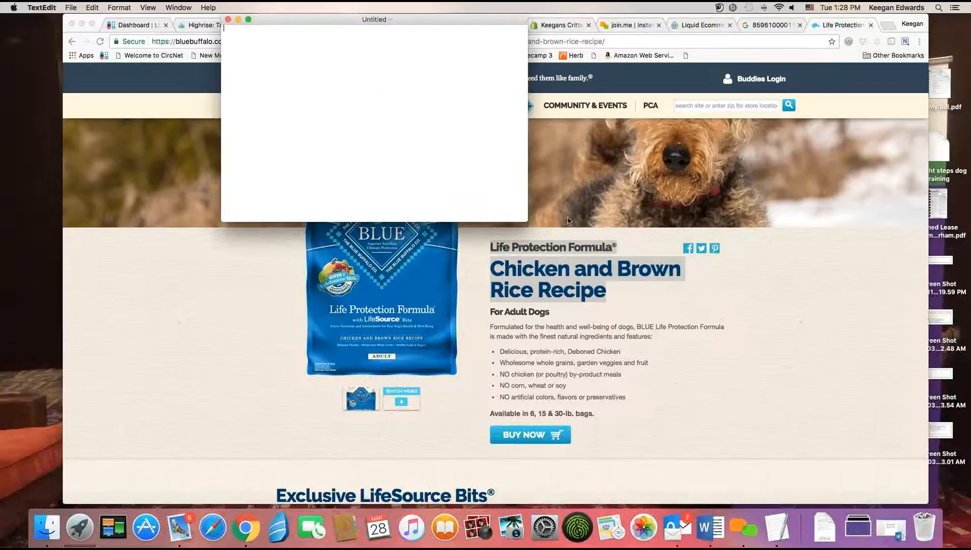
left_click_drag(336, 19, 449, 132)
key("super+v")
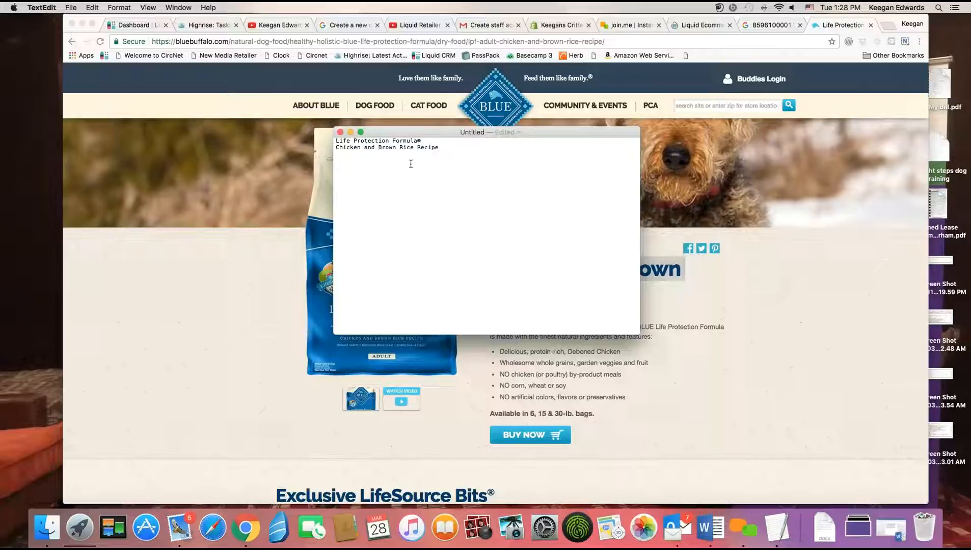
Step: Join the product name into the single line "Life Protection Formula® Chicken and Brown Rice Recipe" and copy it
key("BackSpace")
left_click_drag(549, 142, 331, 143)
key("super+c")
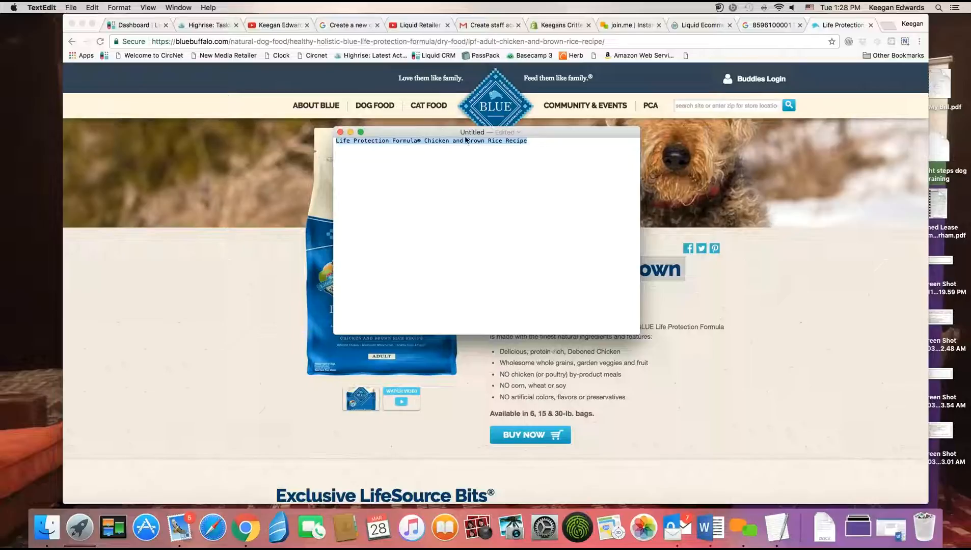
left_click(538, 146)
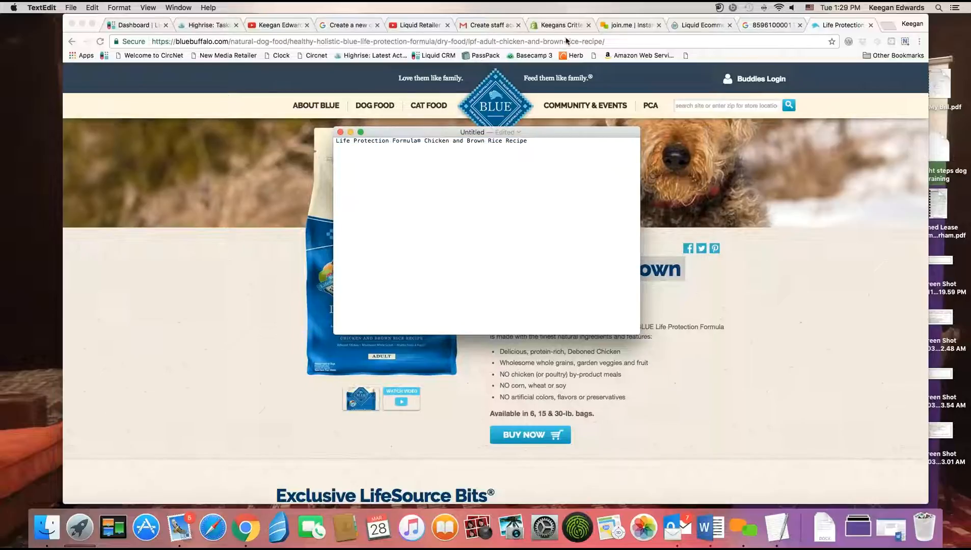
Step: Paste the copied name as the Shopify product's title, save the product, and check that its barcode is filled in
left_click(560, 25)
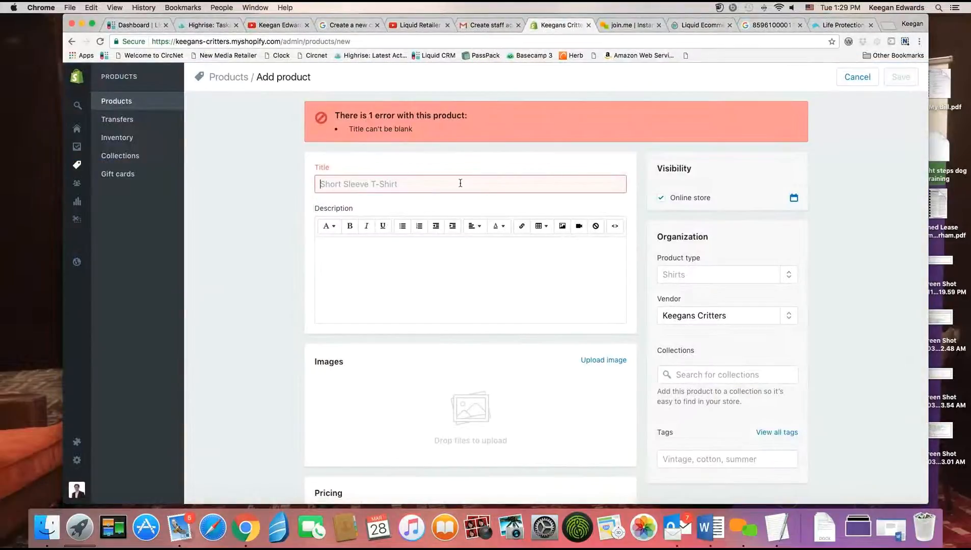
key("super+v")
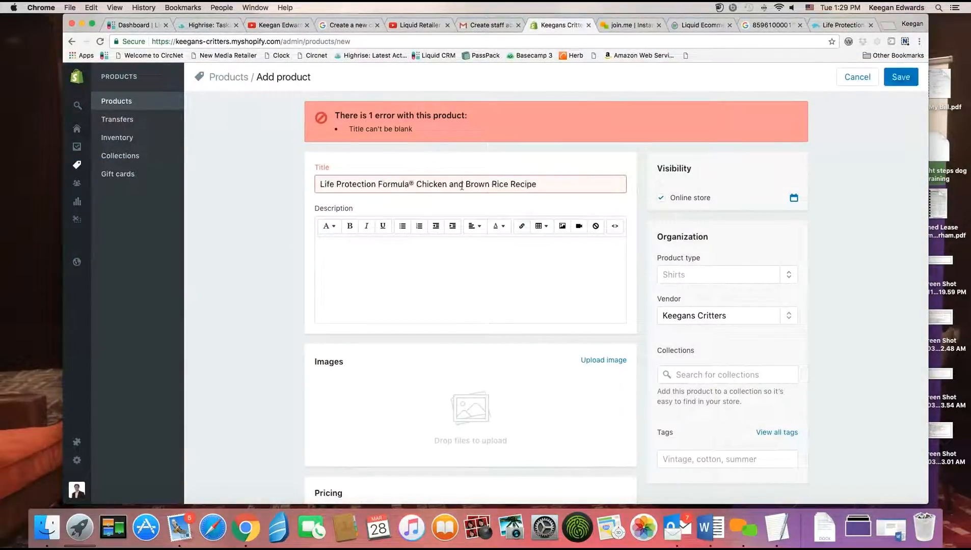
left_click(898, 77)
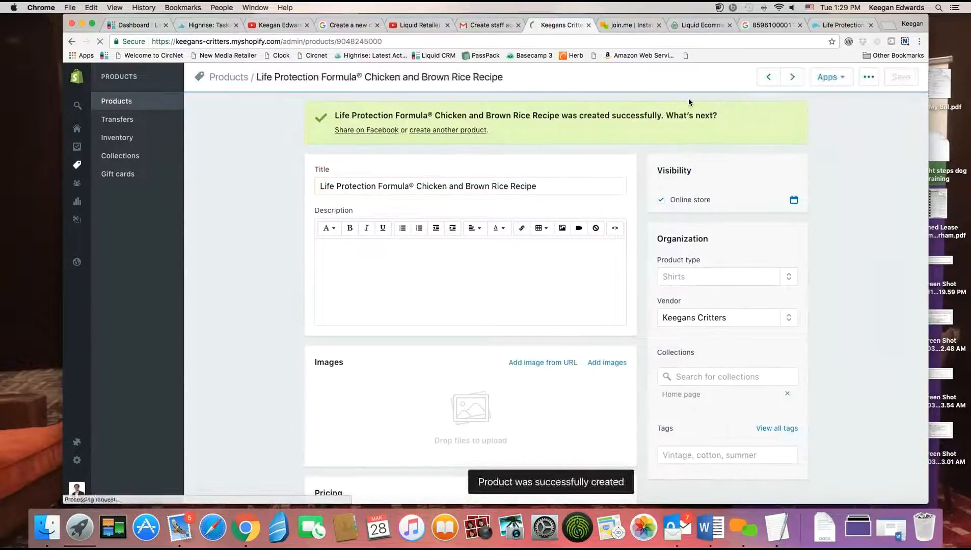
scroll(448, 179, "down", 8)
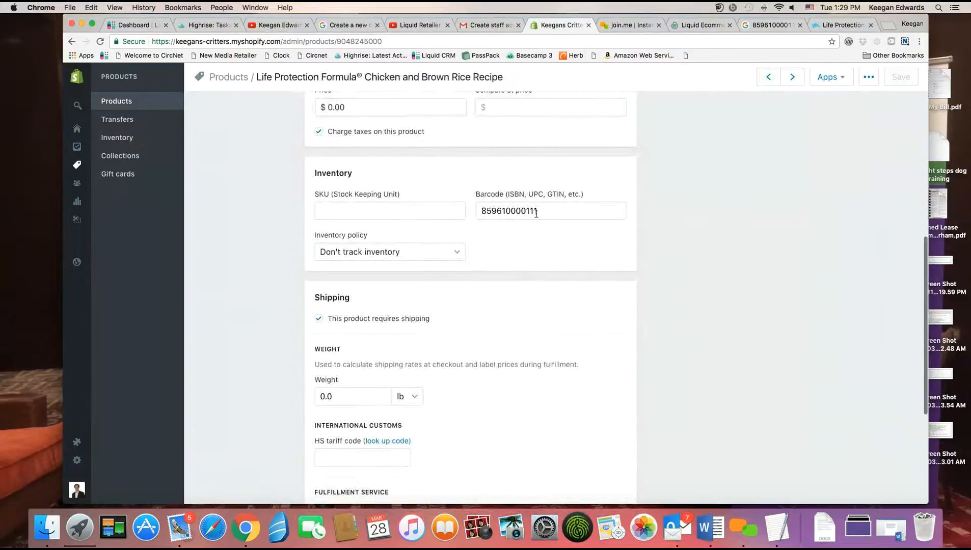
scroll(520, 208, "up", 8)
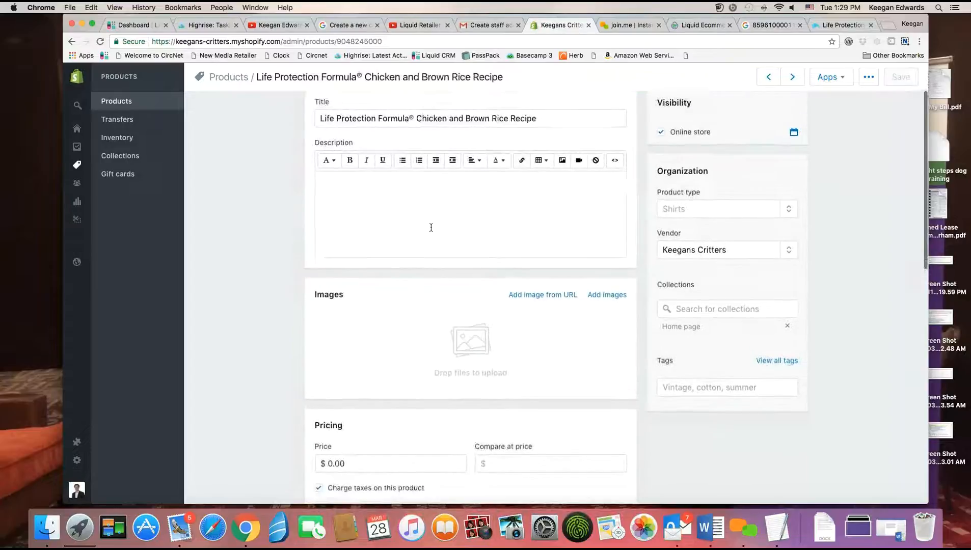
Step: Copy the manufacturer's product description, from "For Adult Dogs" through "NO artificial colors, flavors or preservatives", for the Shopify description
left_click(429, 227)
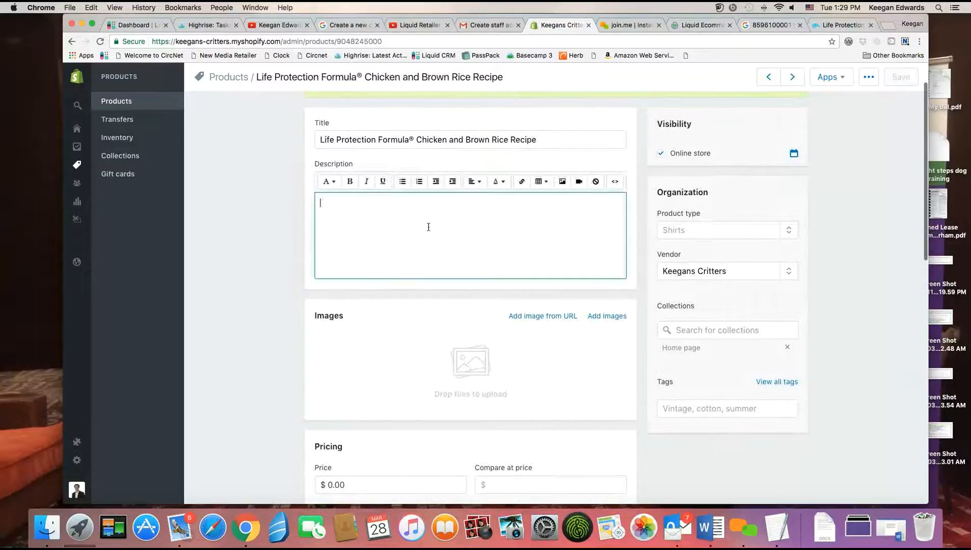
left_click(844, 25)
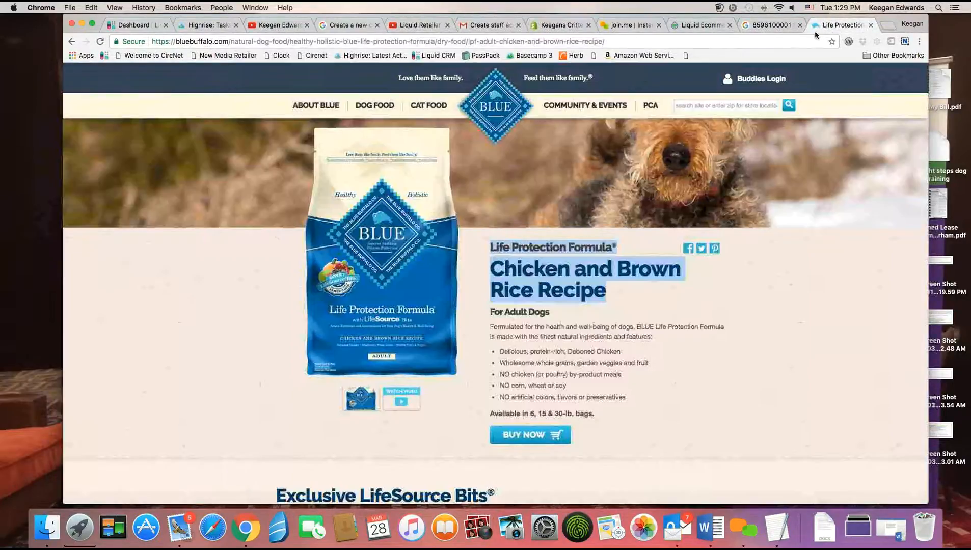
left_click(492, 312)
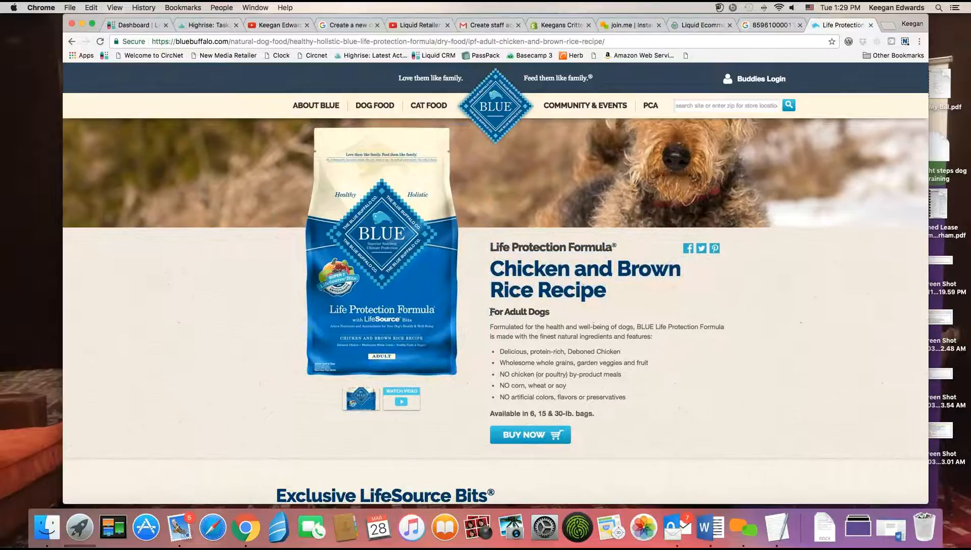
left_click_drag(491, 312, 636, 399)
key("super+c")
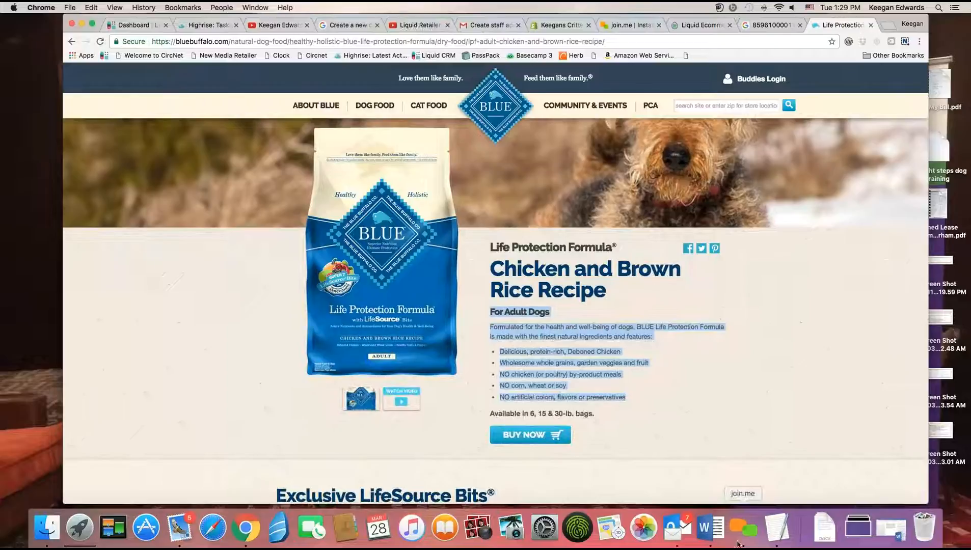
Step: Replace the TextEdit document's content with the copied description and copy the resulting plain text
left_click(777, 527)
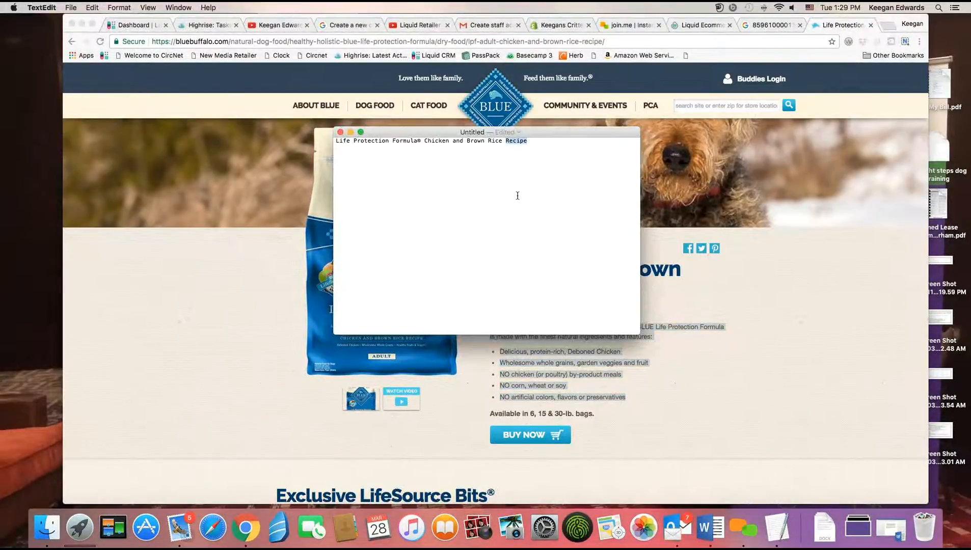
key("super+a")
key("super+v")
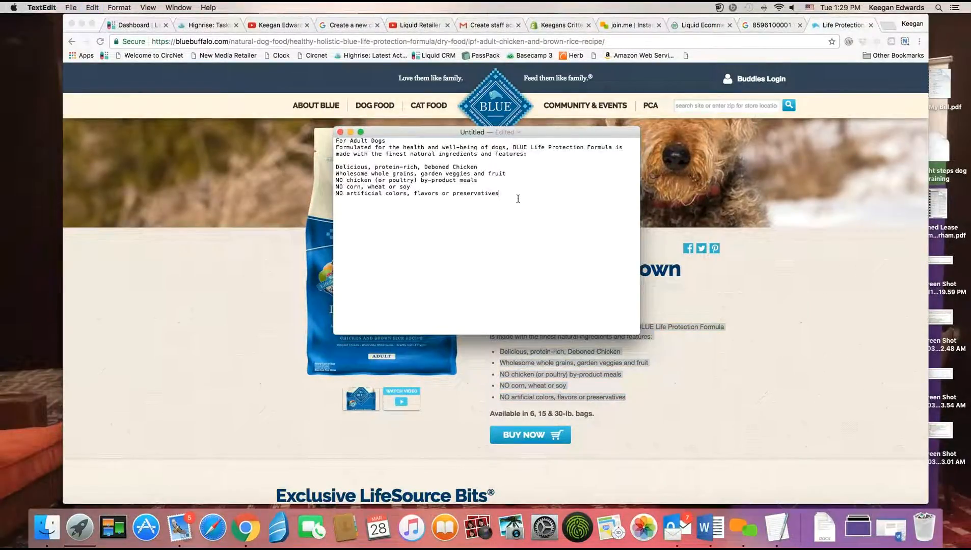
left_click_drag(517, 199, 327, 136)
key("super+c")
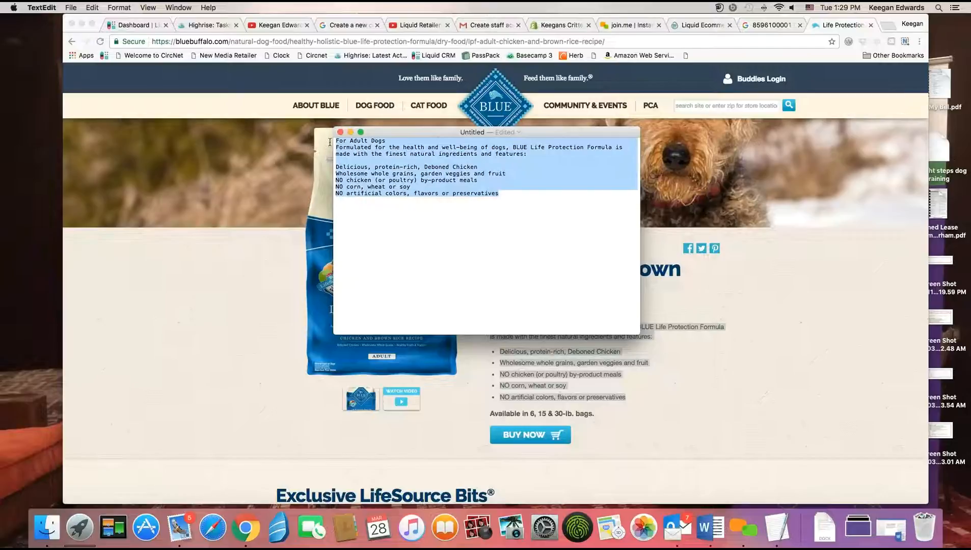
Step: Return to the Shopify product and paste the plain-text copy into its description
left_click(678, 26)
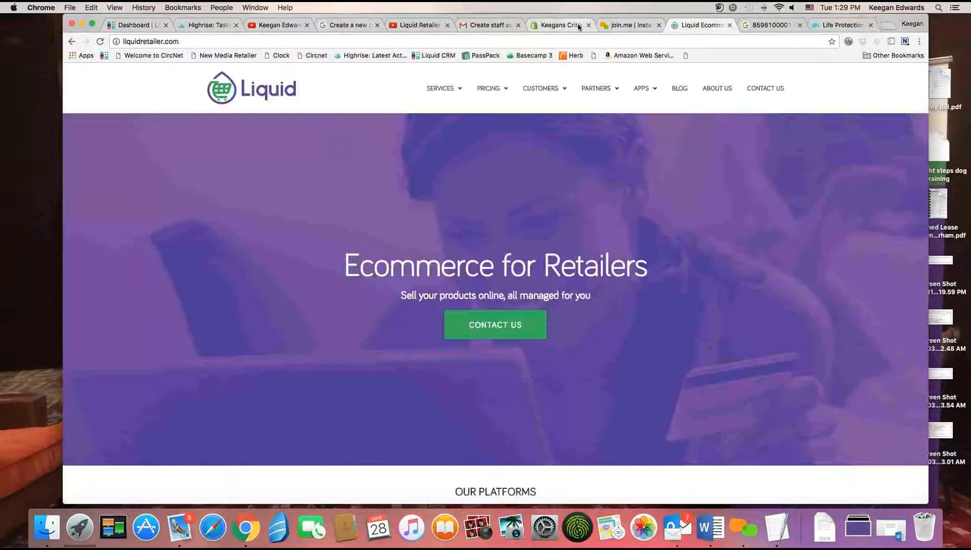
left_click(579, 26)
key("super+v")
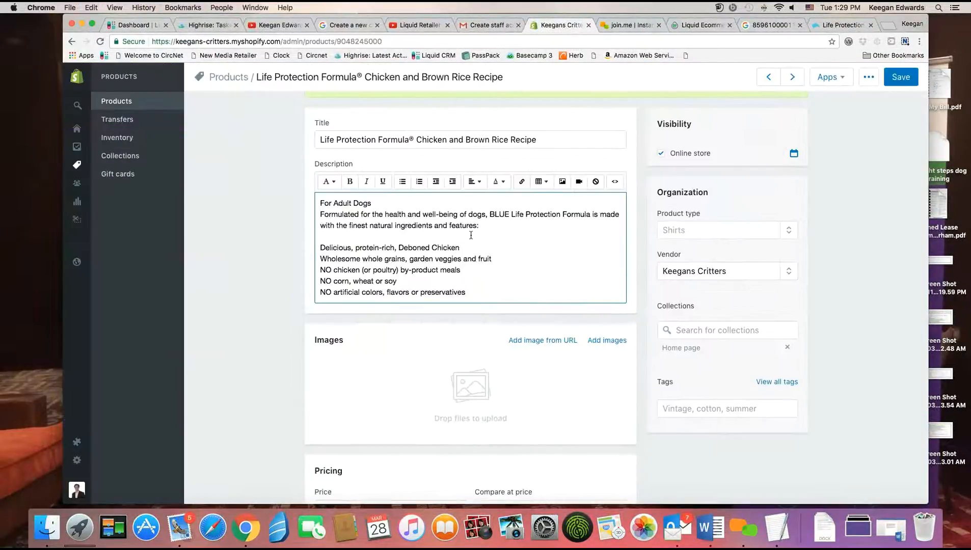
Step: Set the product type to a new entry "Dog Food" and the vendor to "Blue Buffalo"
scroll(665, 207, "down", 1)
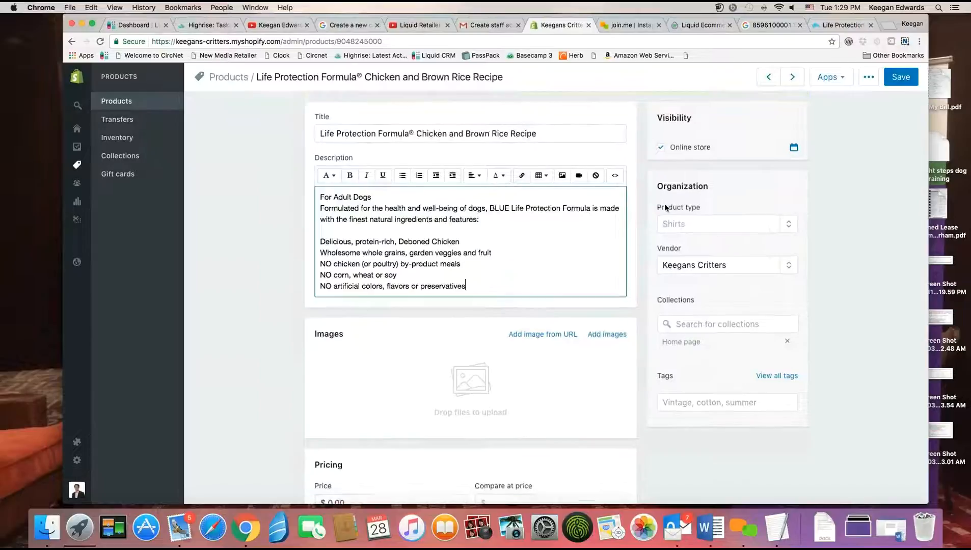
scroll(666, 208, "down", 1)
left_click(686, 216)
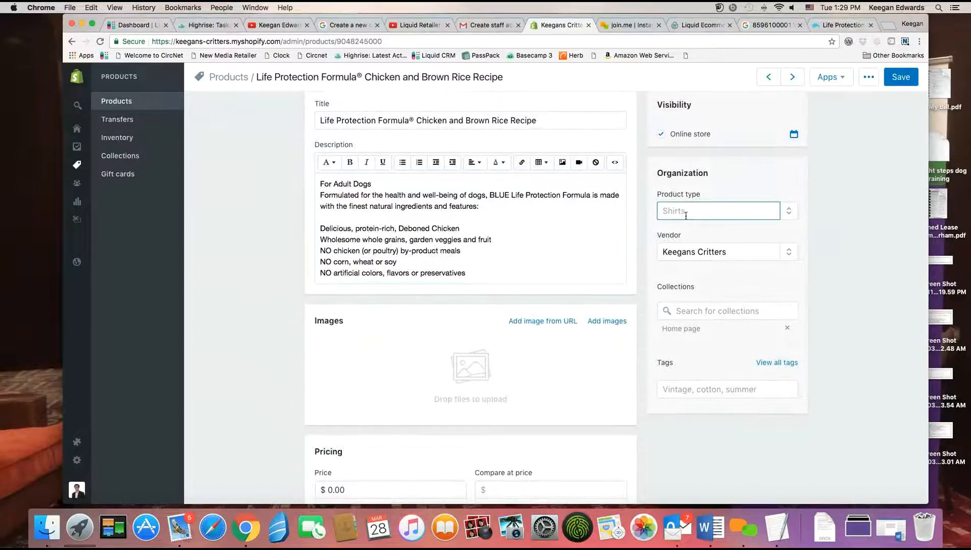
type("Dog Food")
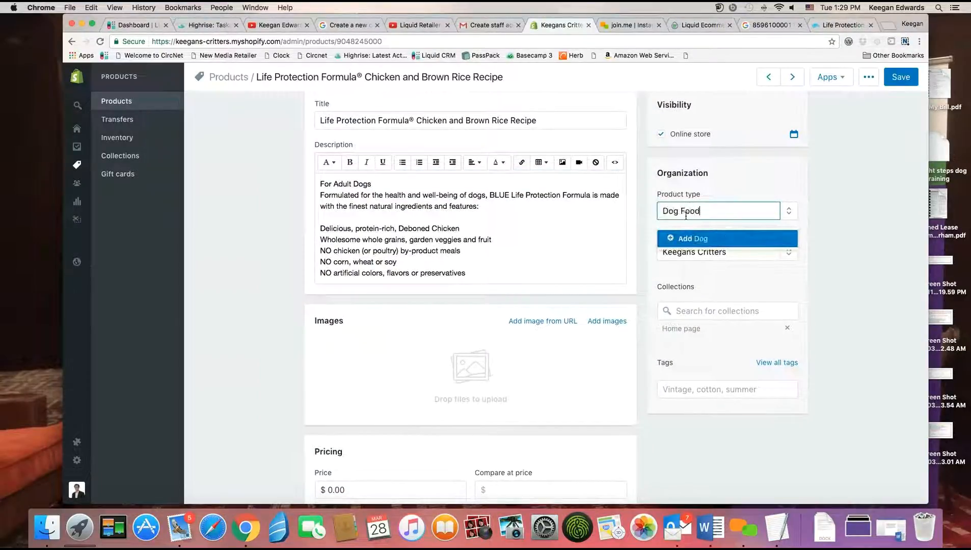
left_click(686, 239)
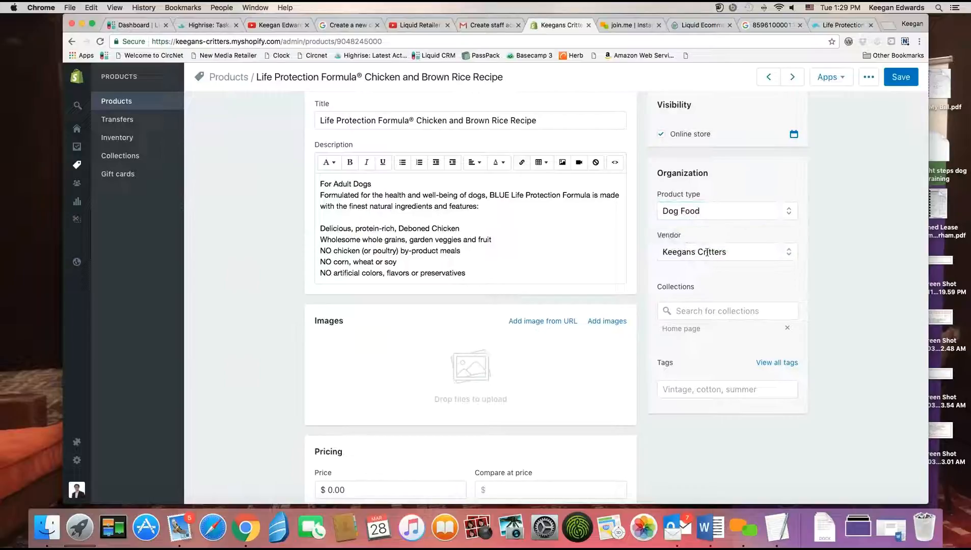
left_click(707, 252)
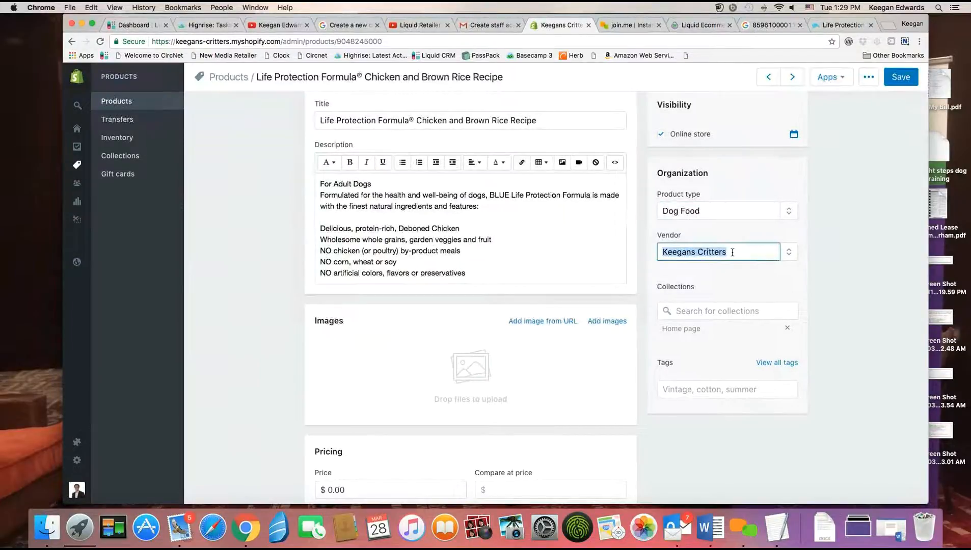
type("Blue B")
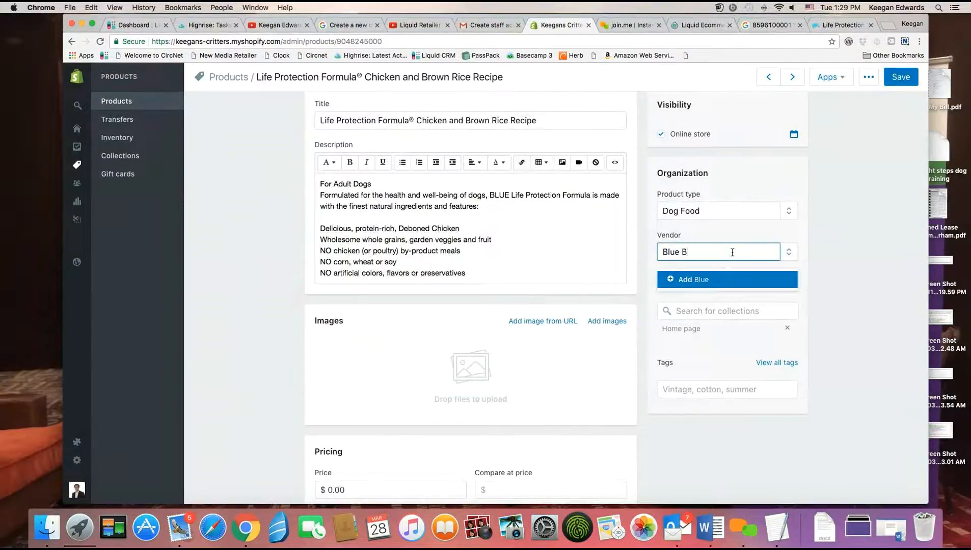
type("uffalo")
left_click(731, 278)
Step: Review which collections are available for the product
scroll(729, 278, "down", 2)
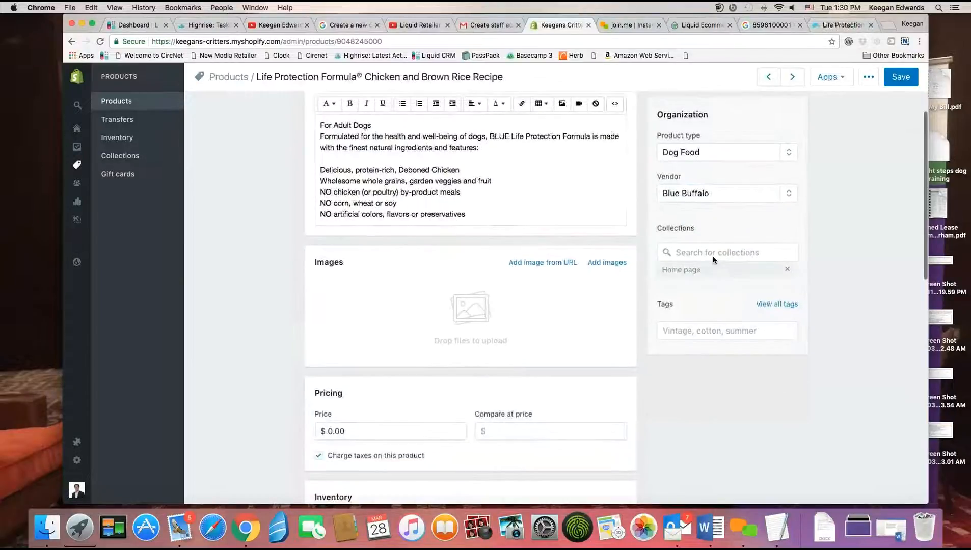
left_click(768, 256)
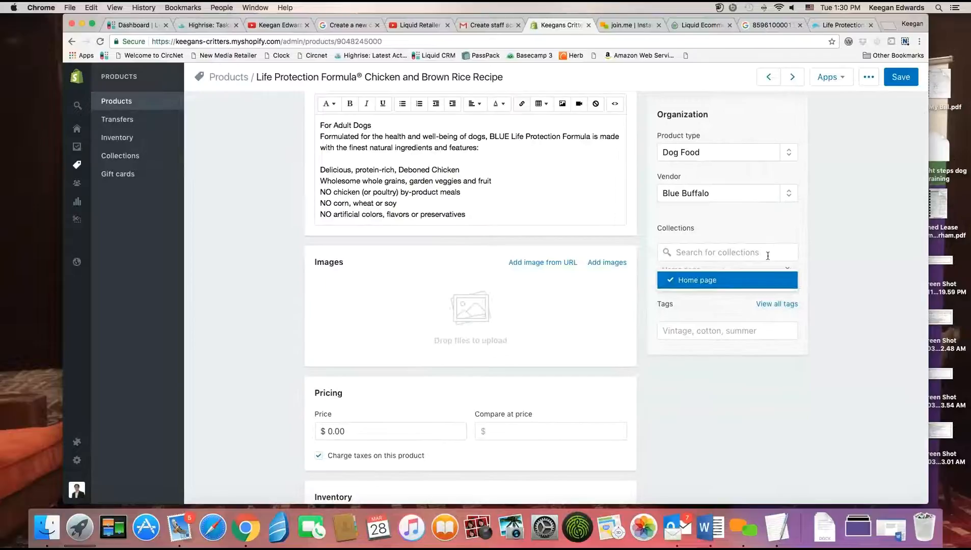
left_click(814, 261)
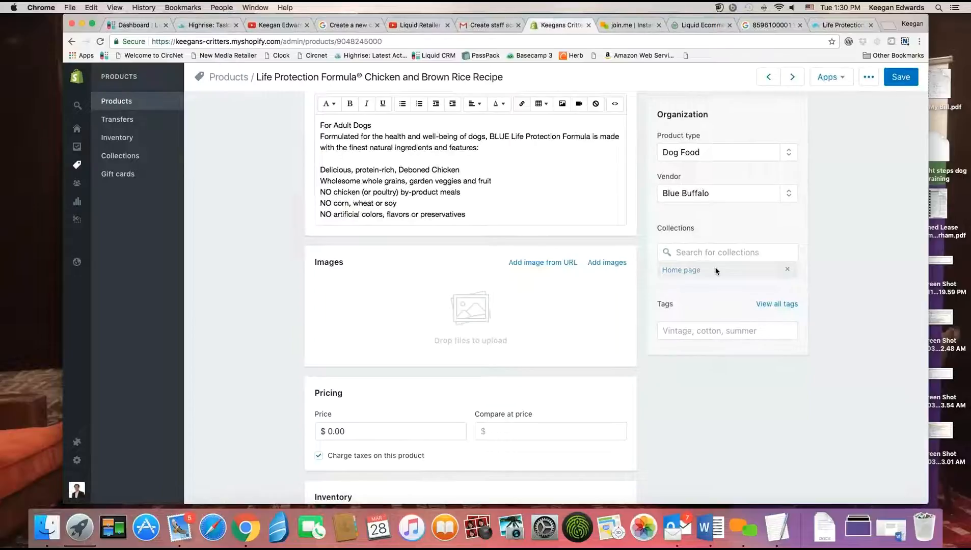
Step: Add the tag "Dry Food" to the product
scroll(703, 293, "down", 1)
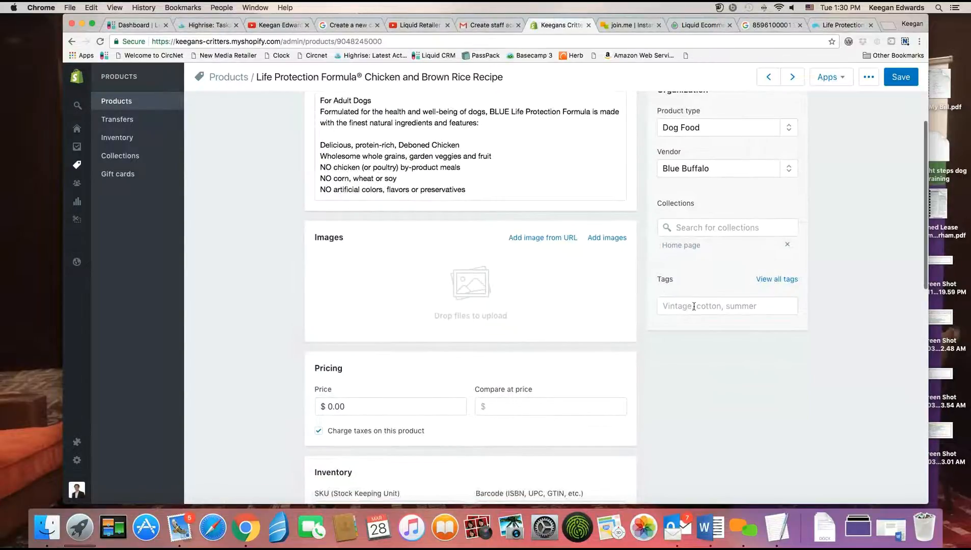
left_click(695, 306)
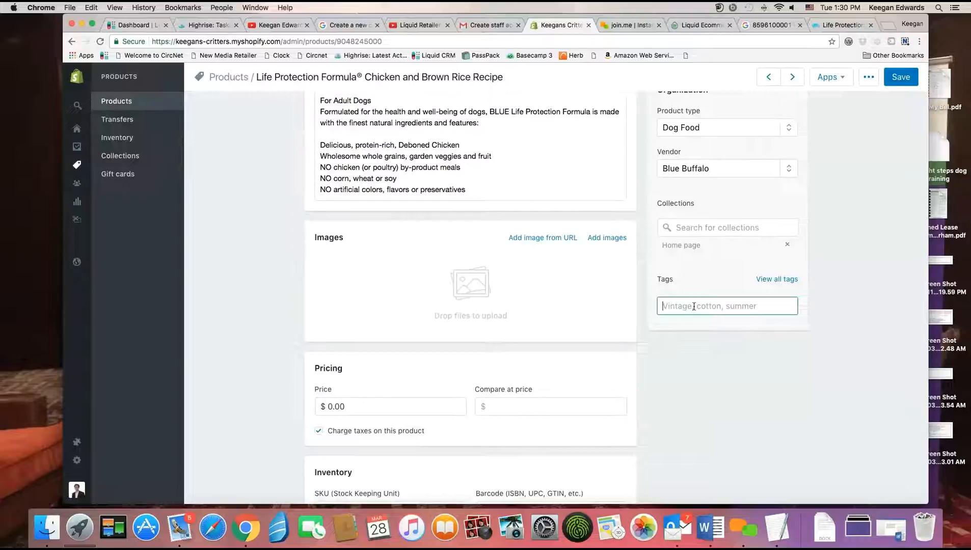
type("Dry Food")
key("Return")
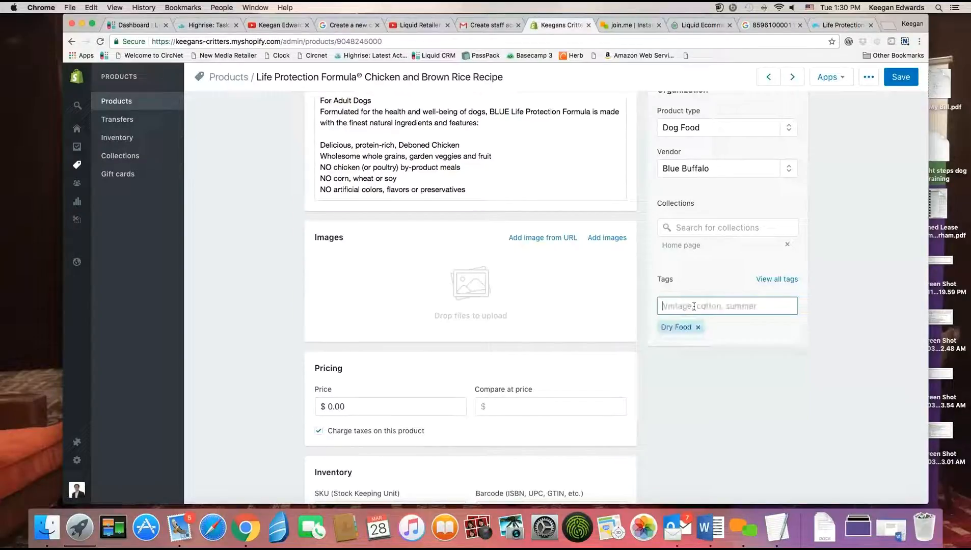
scroll(497, 254, "down", 5)
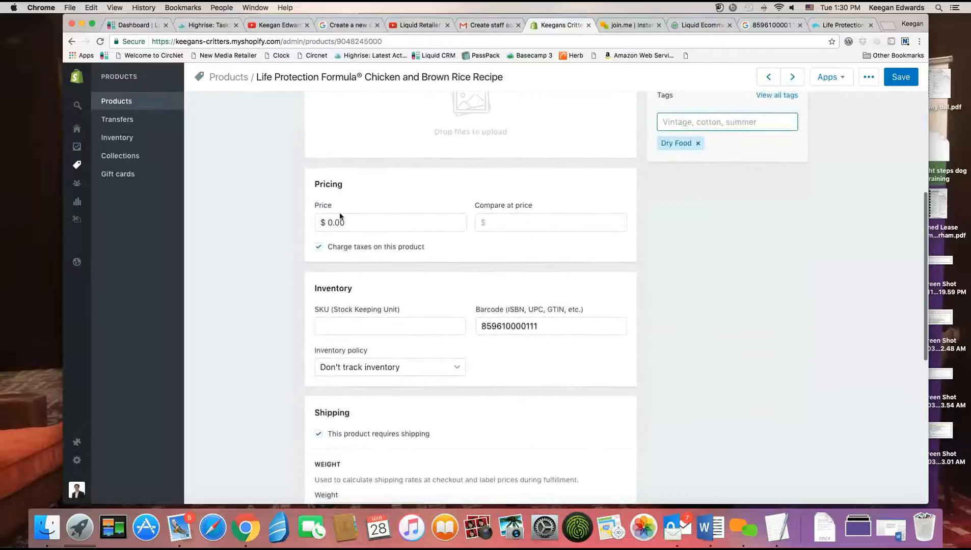
Step: Check competing retailers' prices in the UPC search results, and set the product's price in Shopify to 46.00
left_click(361, 224)
double_click(363, 226)
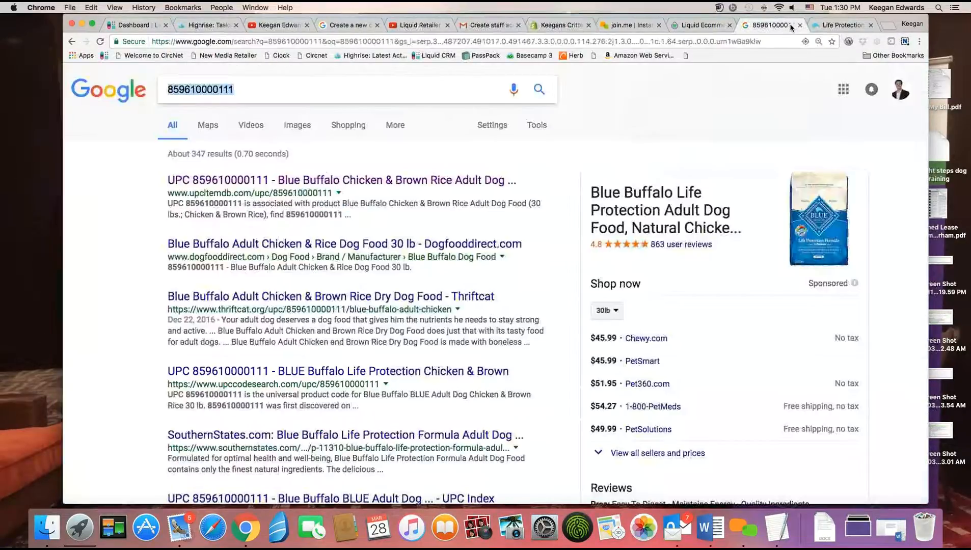
left_click(783, 25)
left_click(688, 26)
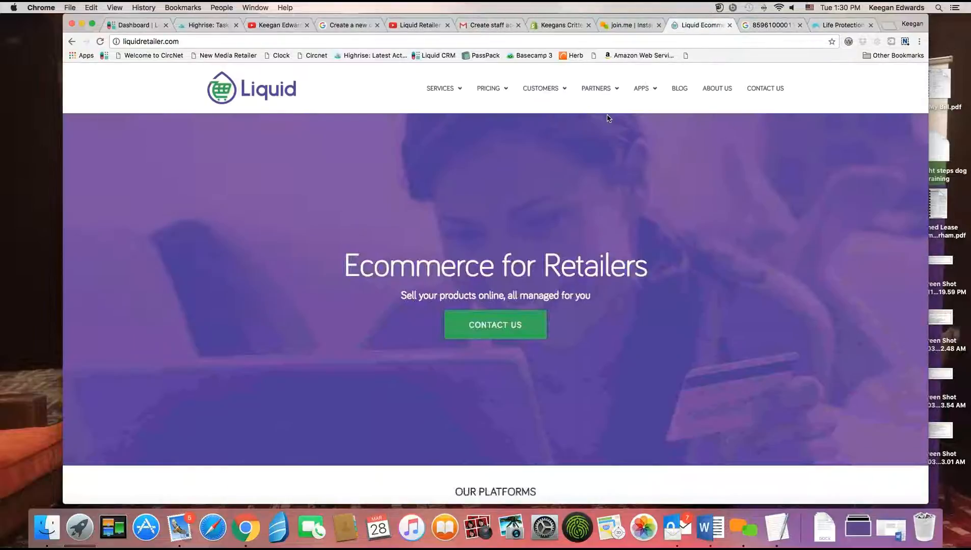
left_click(631, 25)
left_click(561, 25)
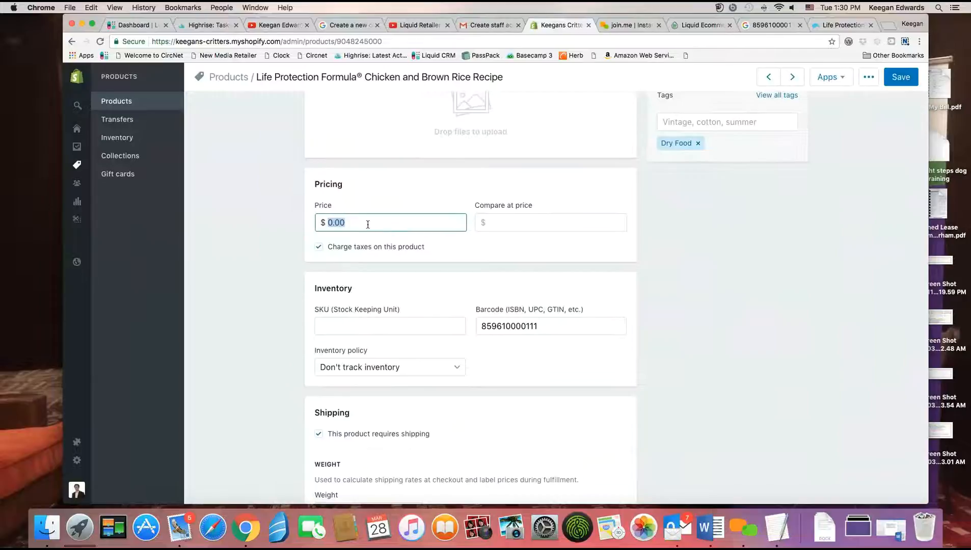
type("46.00")
left_click(803, 300)
Step: Check the bag size on the product's web pages, and set its shipping weight in Shopify to 30 lb
scroll(785, 314, "down", 6)
scroll(780, 315, "up", 3)
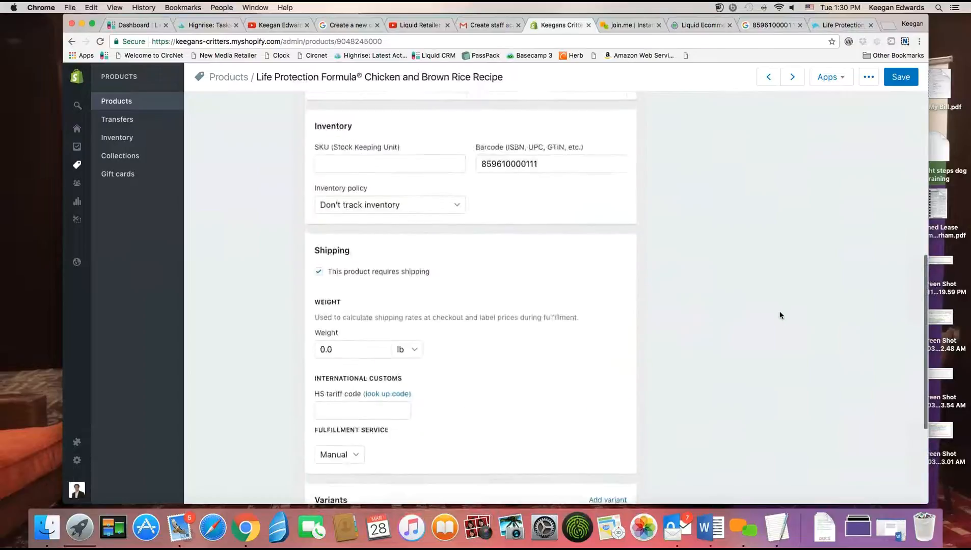
scroll(326, 369, "up", 3)
scroll(329, 371, "down", 2)
double_click(339, 363)
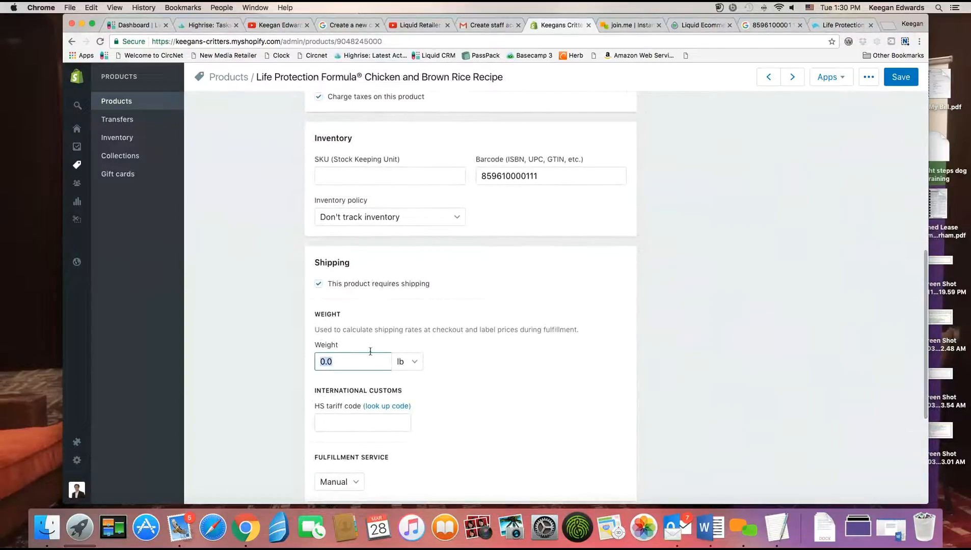
left_click(842, 26)
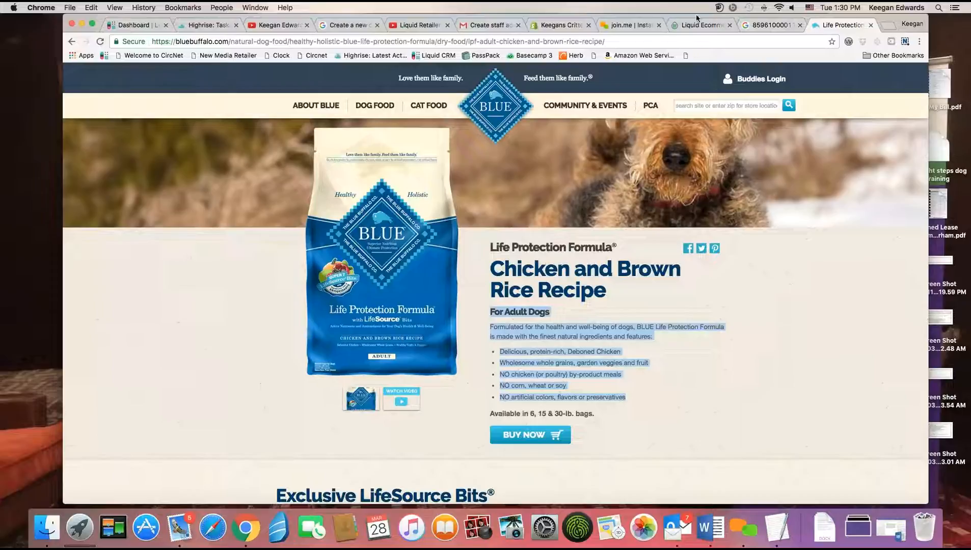
left_click(763, 25)
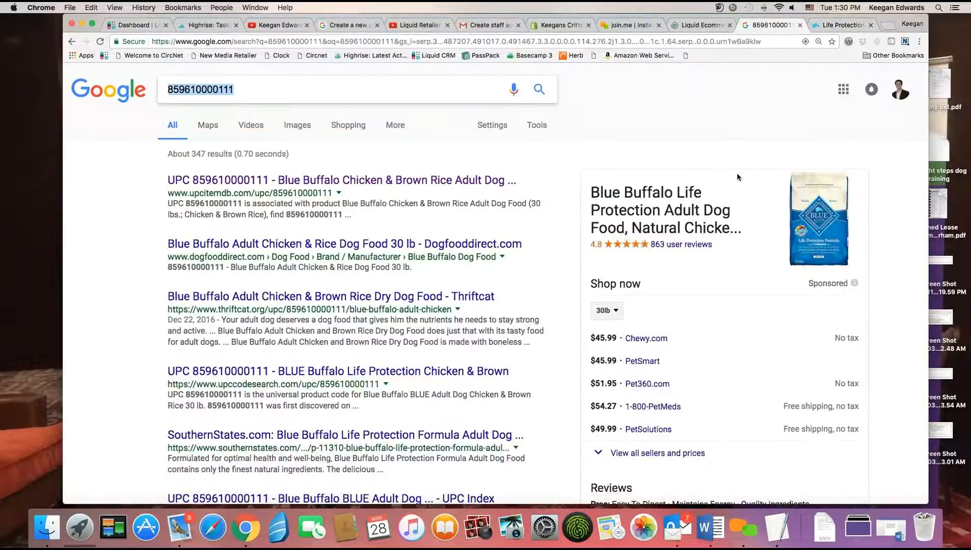
scroll(735, 178, "down", 1)
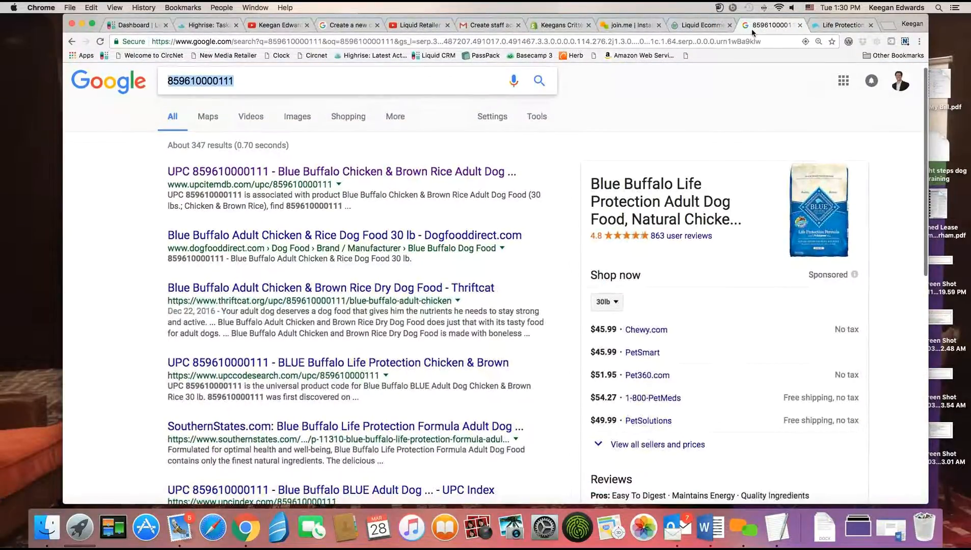
left_click(702, 24)
left_click(571, 26)
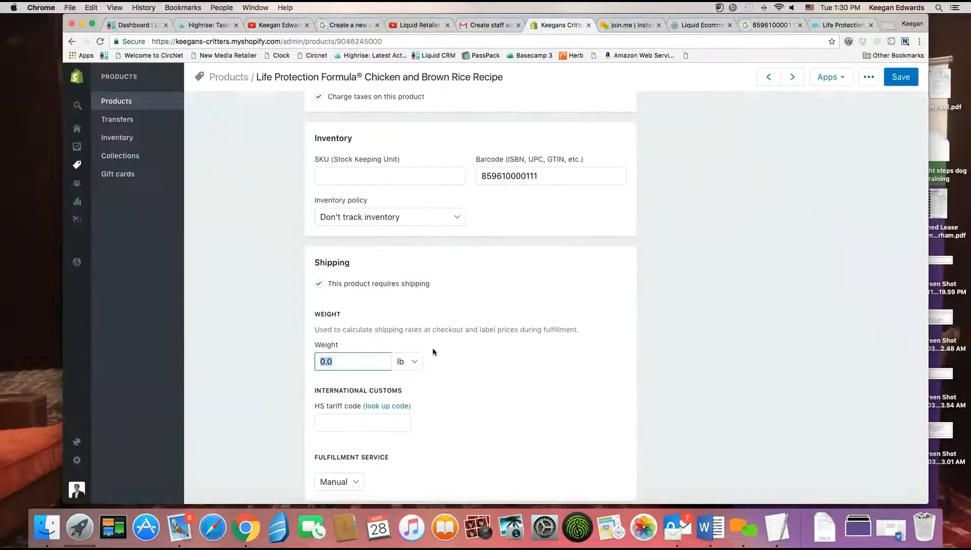
type("30")
left_click(507, 343)
Step: Save the product and look over its saved details from title to search engine listing
scroll(508, 345, "down", 4)
scroll(507, 344, "down", 1)
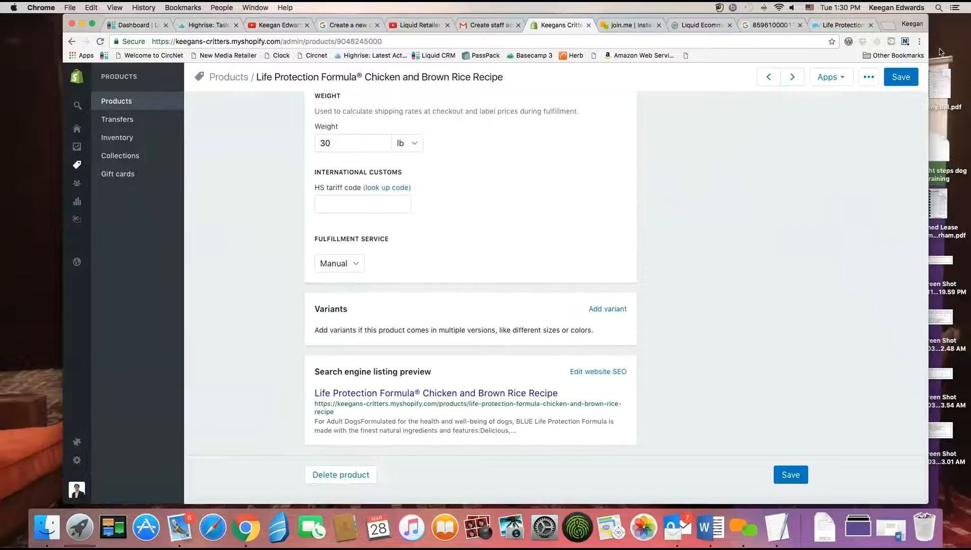
left_click(901, 79)
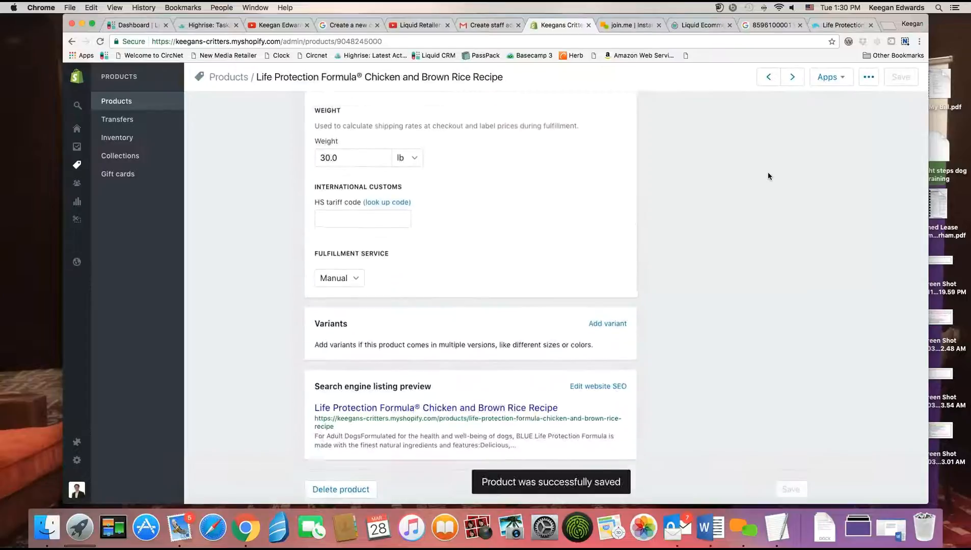
scroll(768, 172, "up", 15)
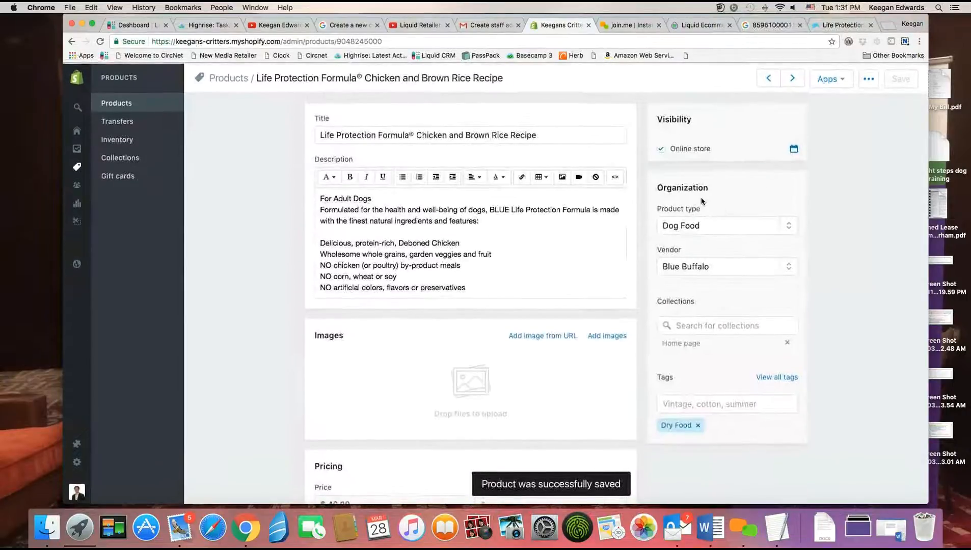
scroll(646, 182, "down", 5)
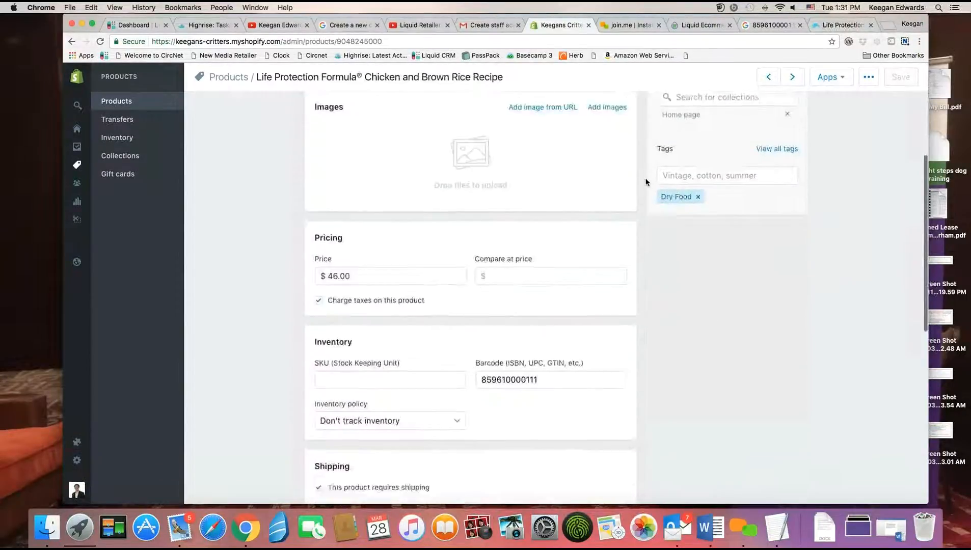
scroll(645, 182, "down", 7)
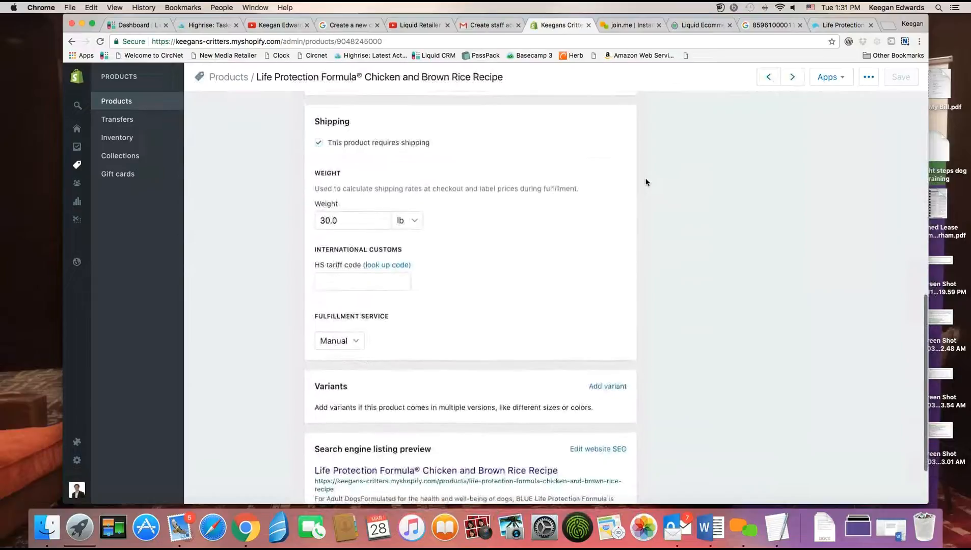
scroll(645, 182, "down", 2)
scroll(643, 186, "up", 8)
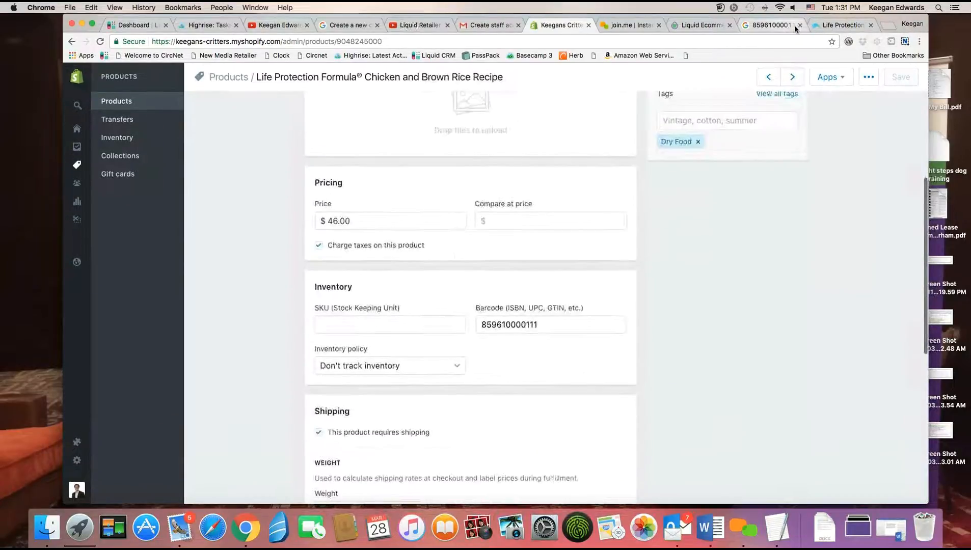
Step: Check the available bag sizes on the manufacturer's Chicken and Brown Rice Recipe page
left_click(818, 24)
scroll(543, 287, "down", 3)
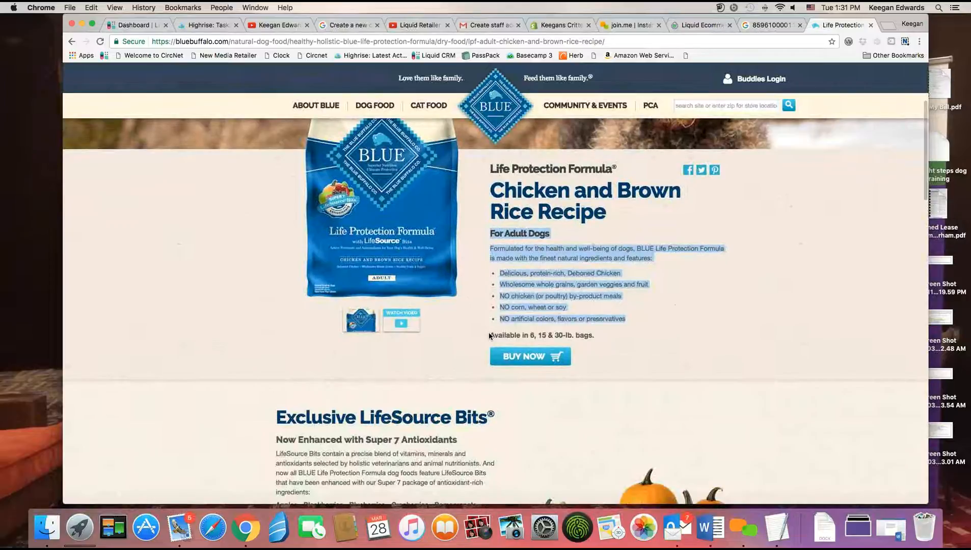
left_click(503, 334)
left_click_drag(559, 335, 604, 341)
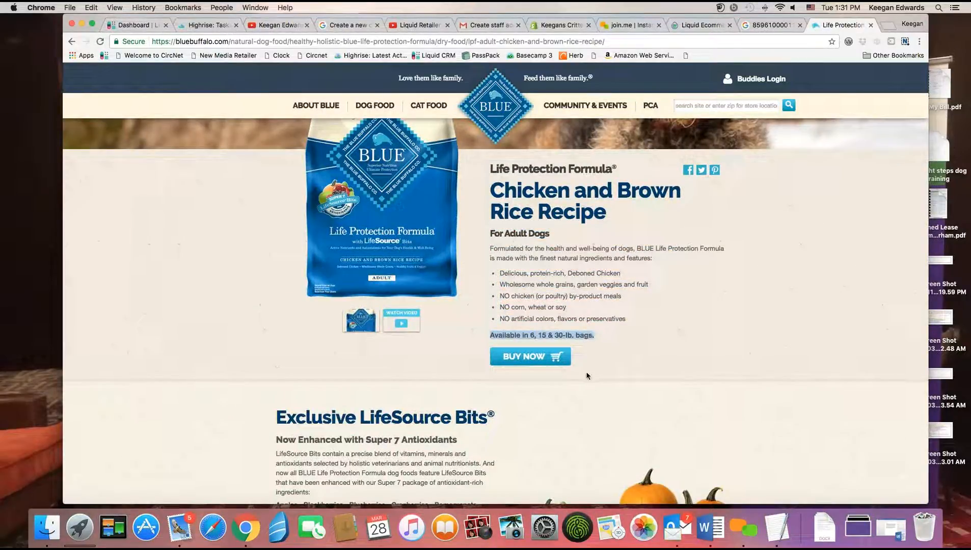
left_click(601, 336)
left_click_drag(503, 336, 601, 341)
left_click(600, 337)
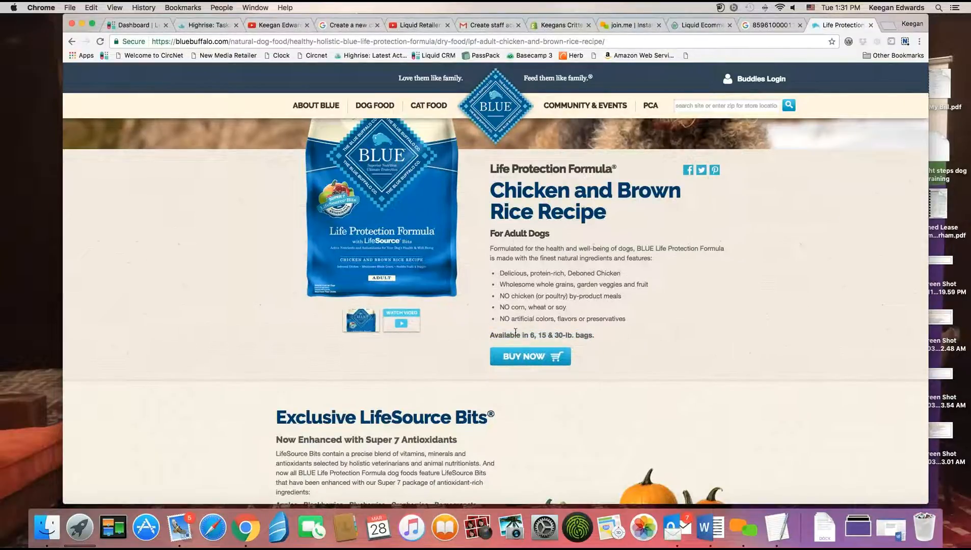
left_click_drag(516, 335, 608, 336)
left_click(626, 338)
Step: Return to the Shopify product and add variants for the Size option with the values 6 lb, 15 lb and 30 lb
left_click(564, 25)
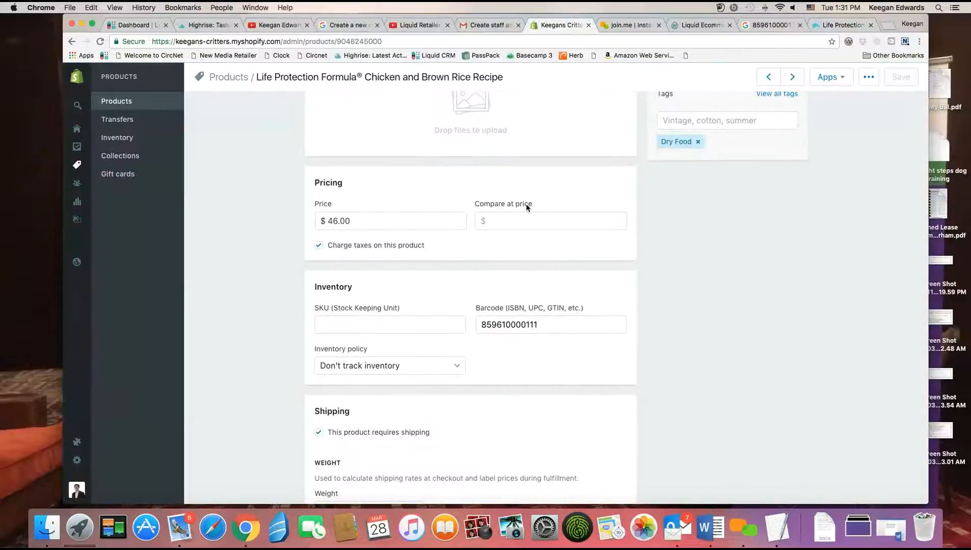
scroll(527, 206, "down", 7)
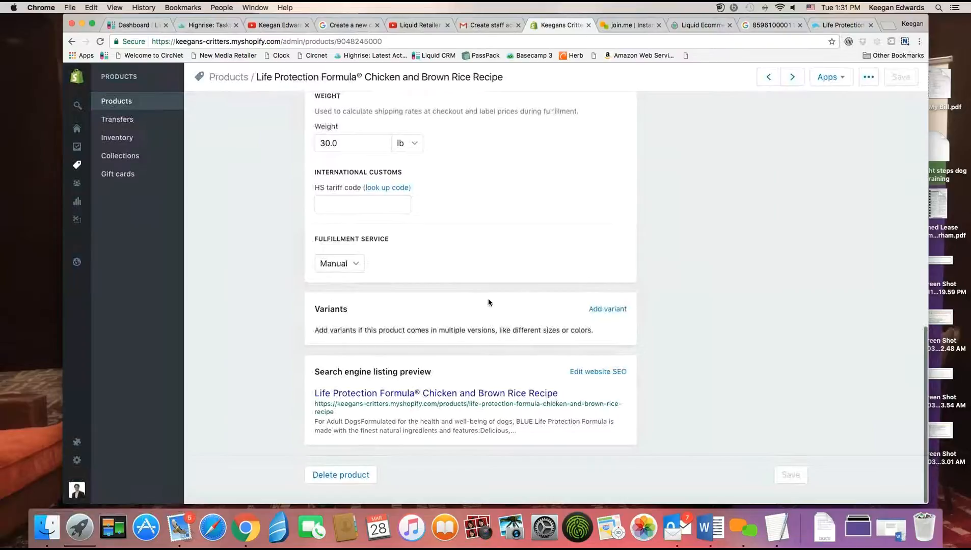
scroll(593, 315, "up", 10)
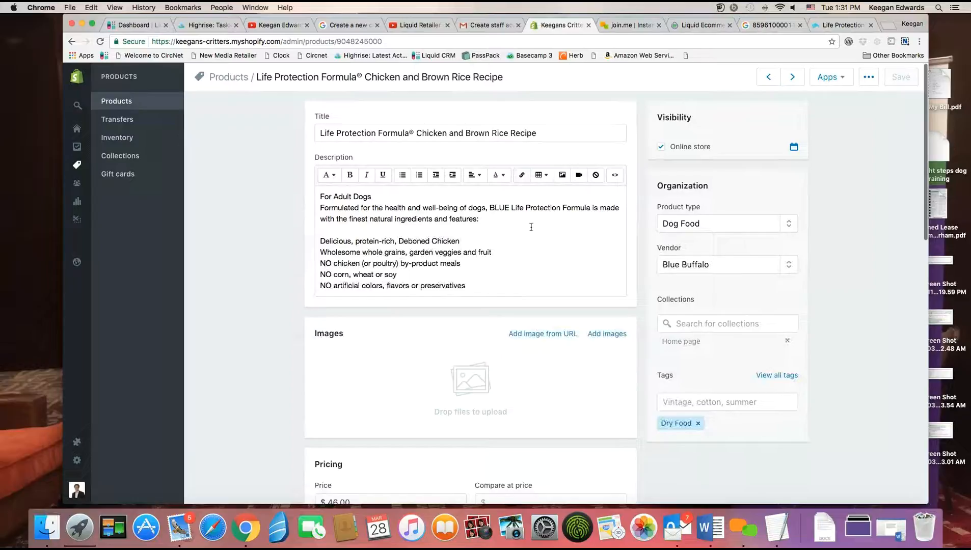
scroll(531, 227, "down", 15)
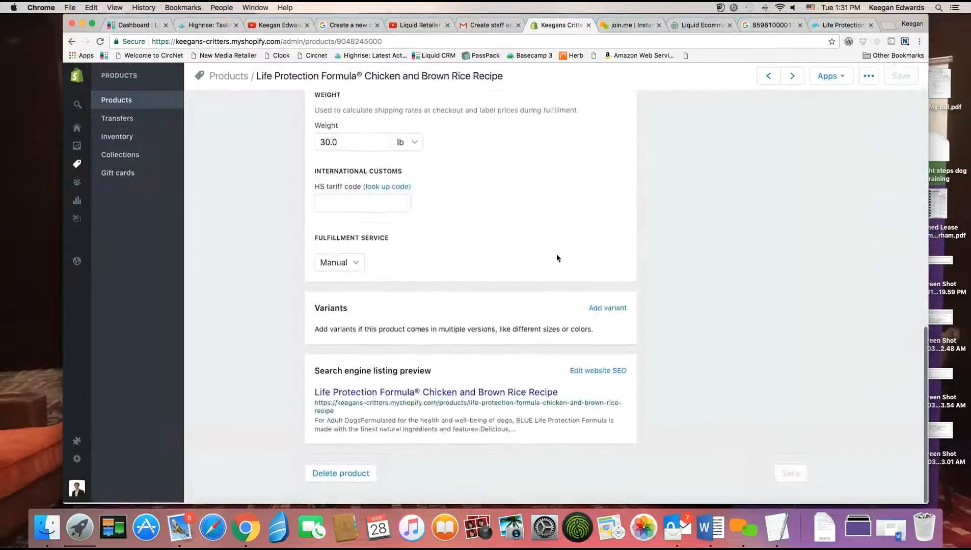
left_click(605, 312)
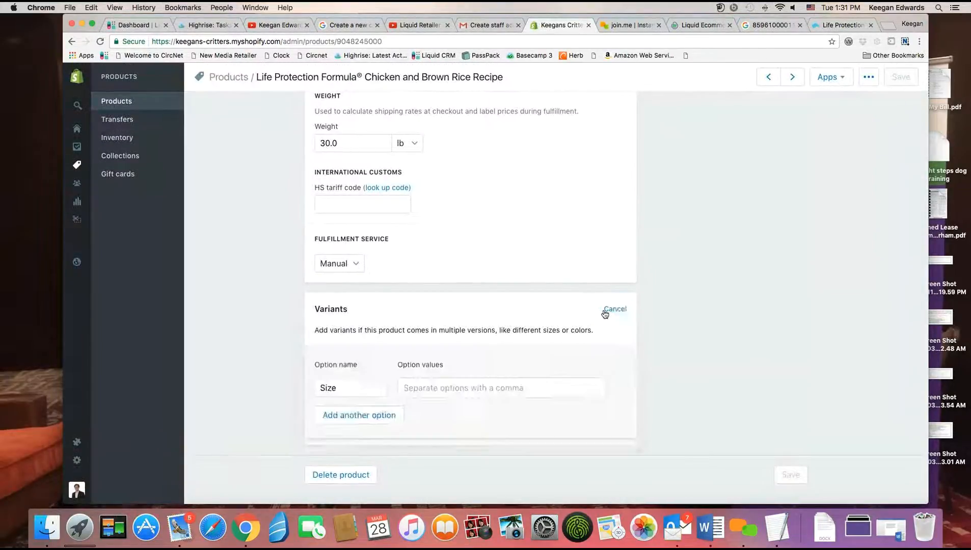
scroll(551, 321, "down", 3)
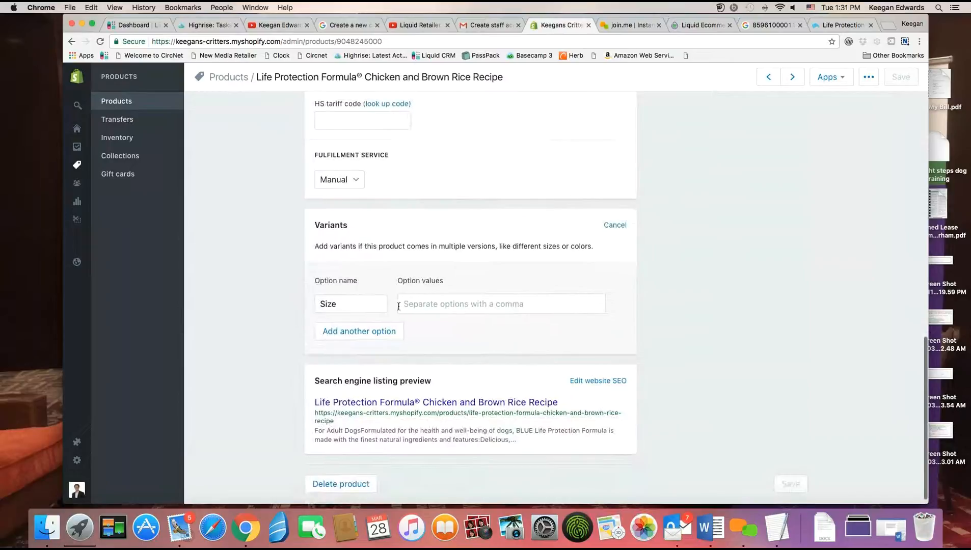
left_click(442, 306)
type("6 lb,")
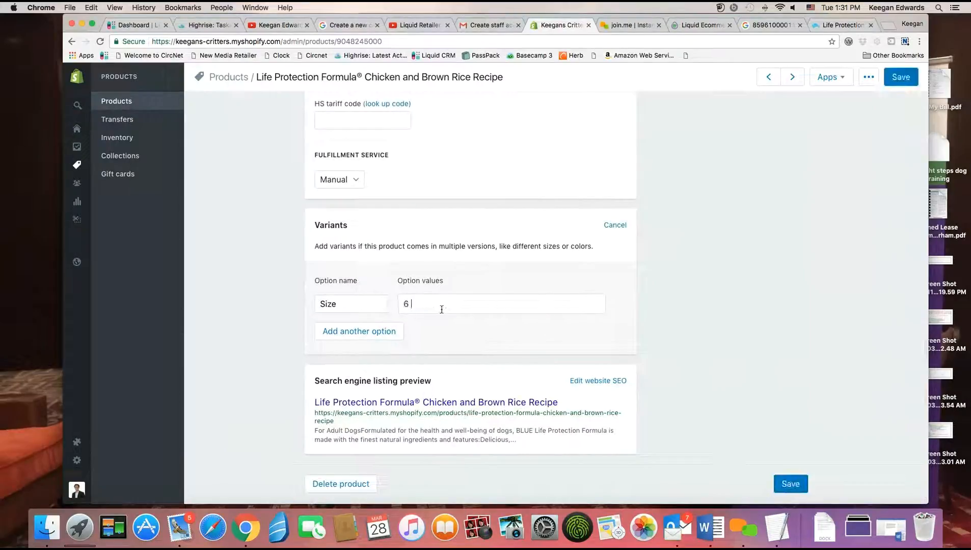
left_click(839, 28)
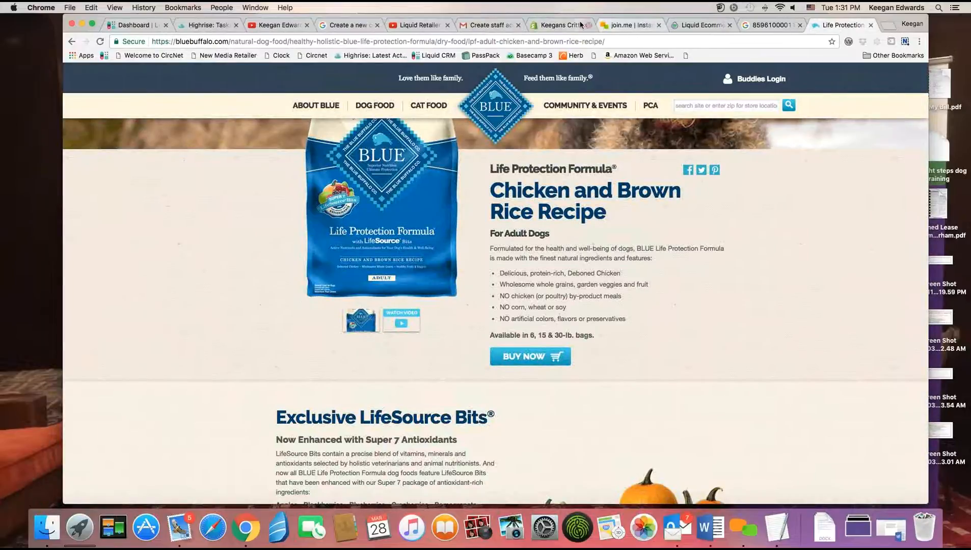
left_click(560, 24)
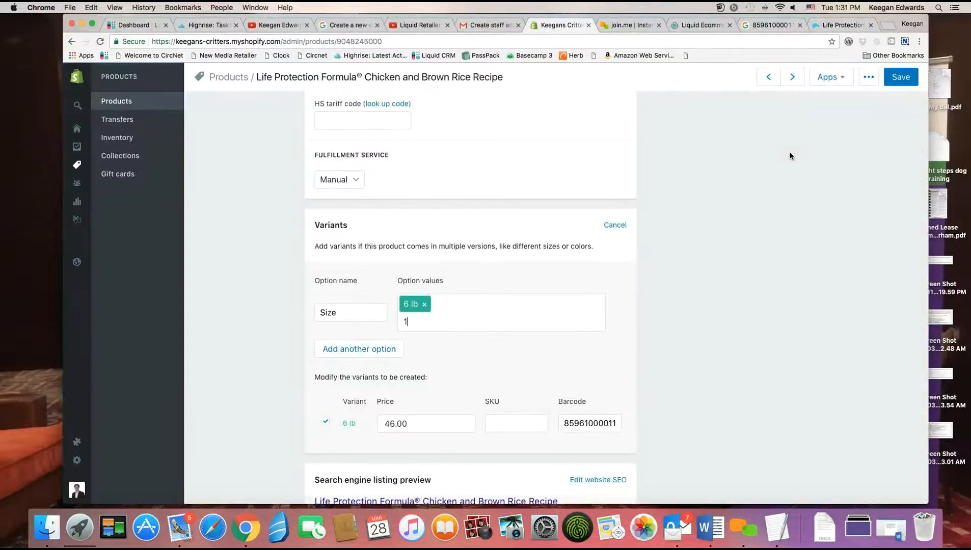
type("15 lb")
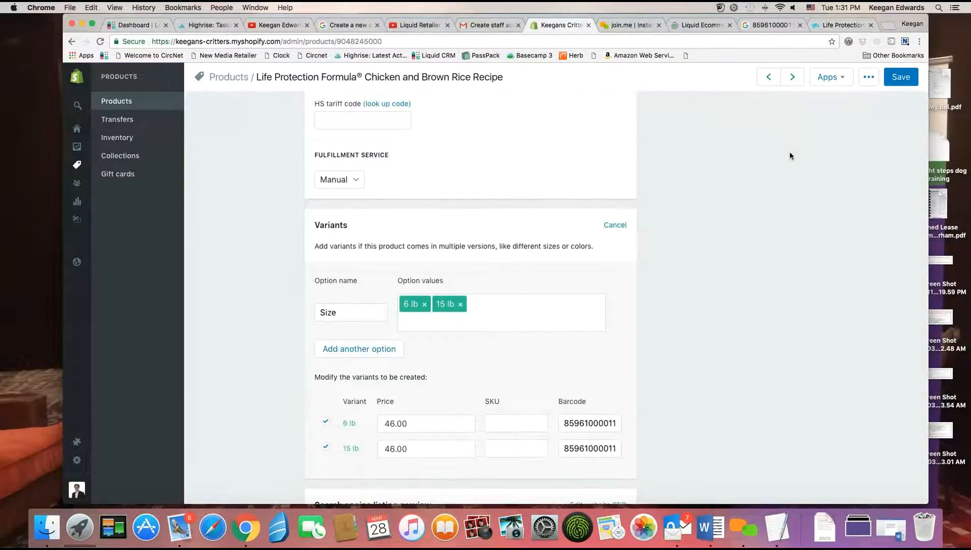
type(",30 lb,")
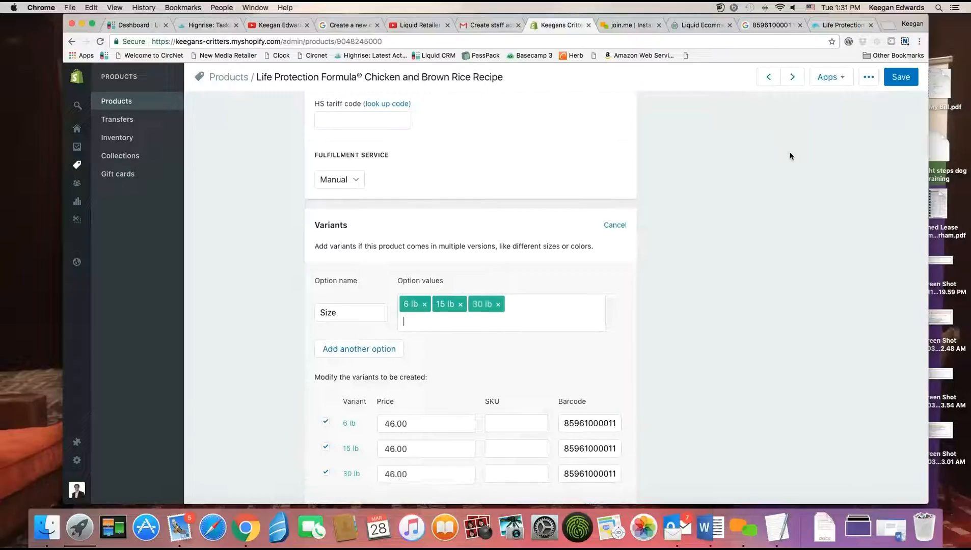
Step: Set the price of the 15 lb variant to 25 and the 6 lb variant to 10
scroll(659, 262, "down", 5)
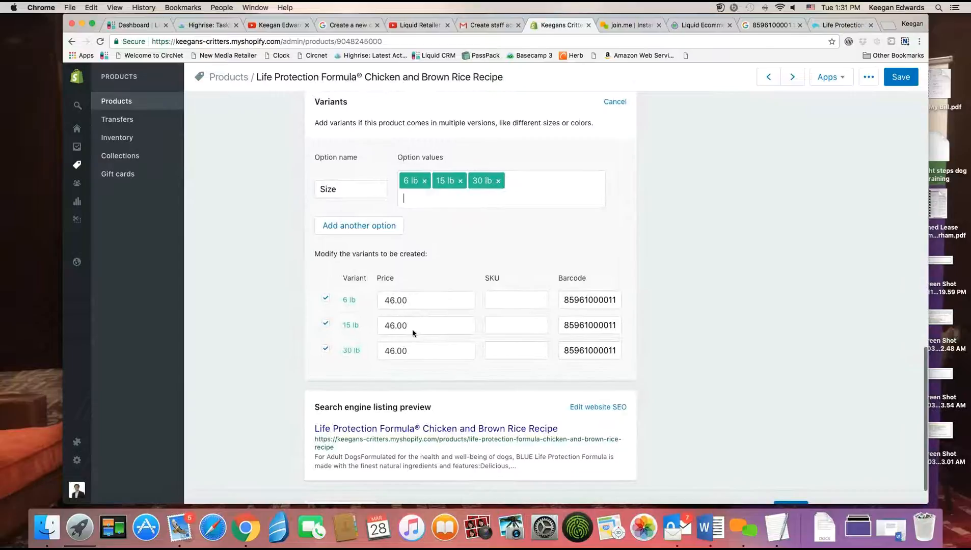
left_click_drag(419, 326, 361, 325)
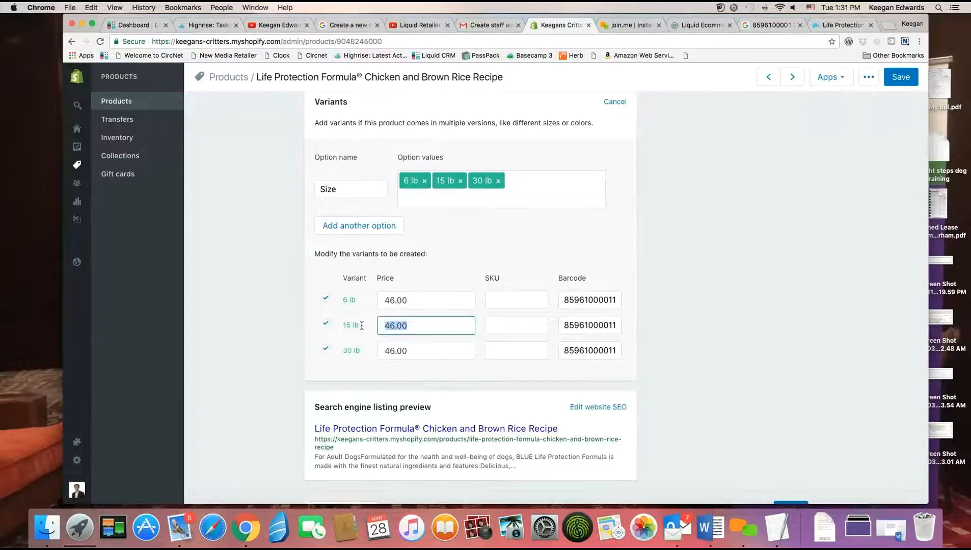
type("25")
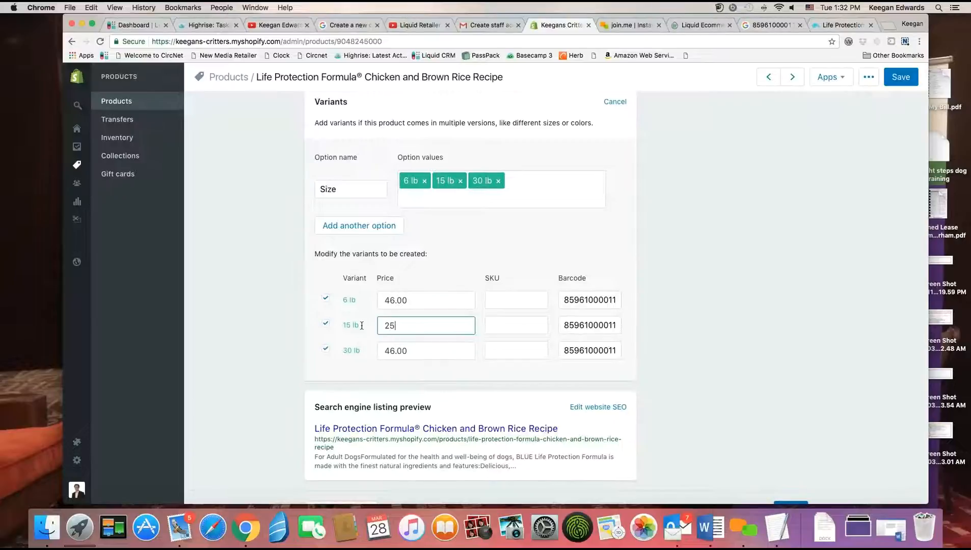
left_click(418, 301)
left_click_drag(368, 301, 406, 303)
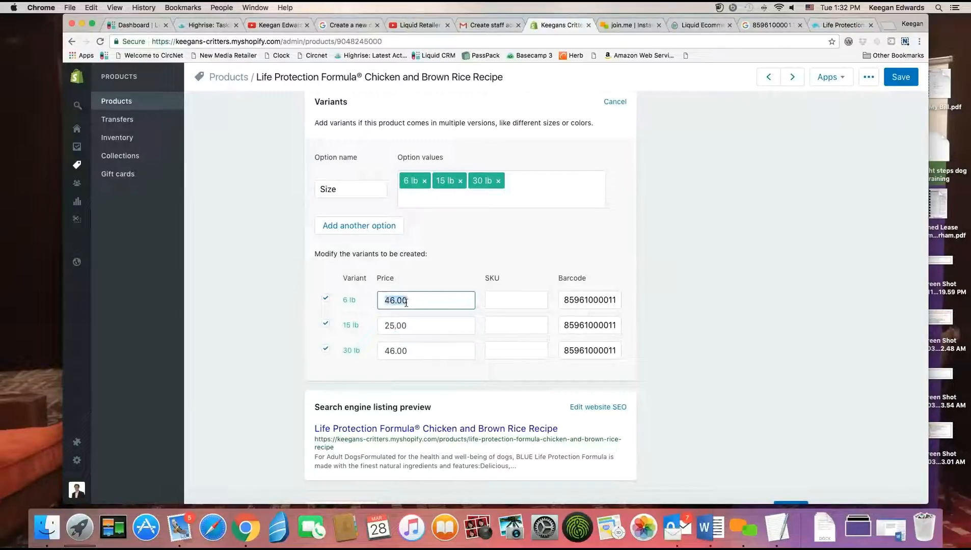
type("10")
left_click(703, 279)
Step: Open the barcodes of the 6 lb and 15 lb variants for editing
left_click(591, 298)
double_click(595, 299)
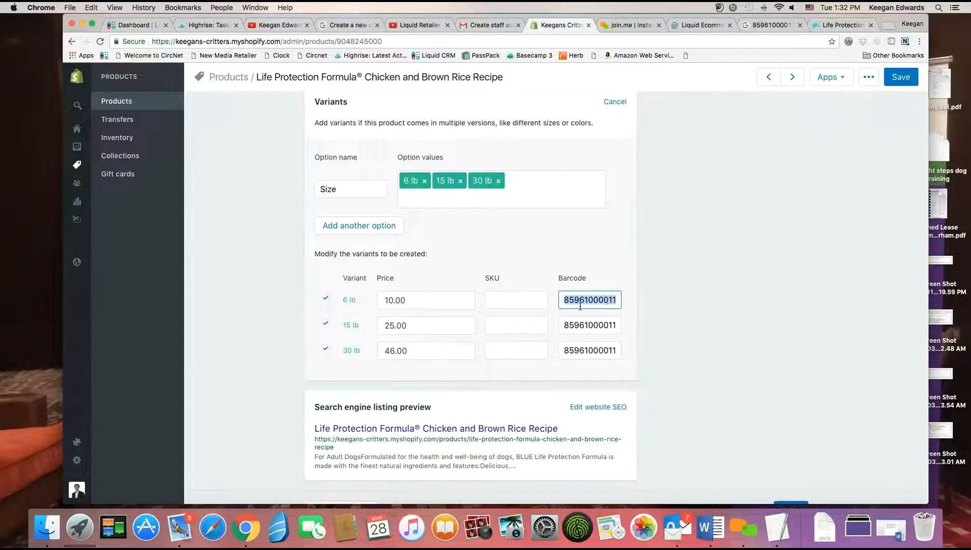
double_click(590, 299)
left_click(617, 302)
left_click(614, 324)
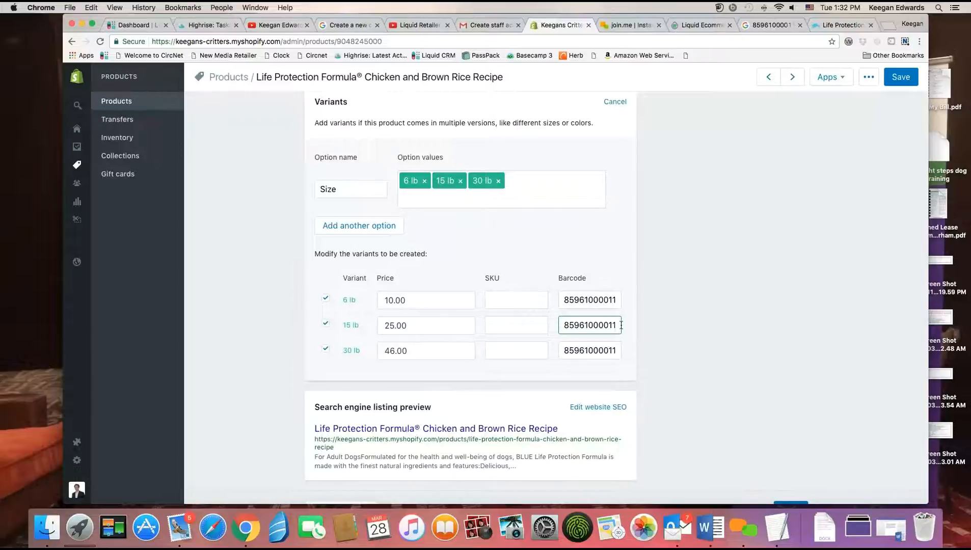
type("0")
left_click(614, 302)
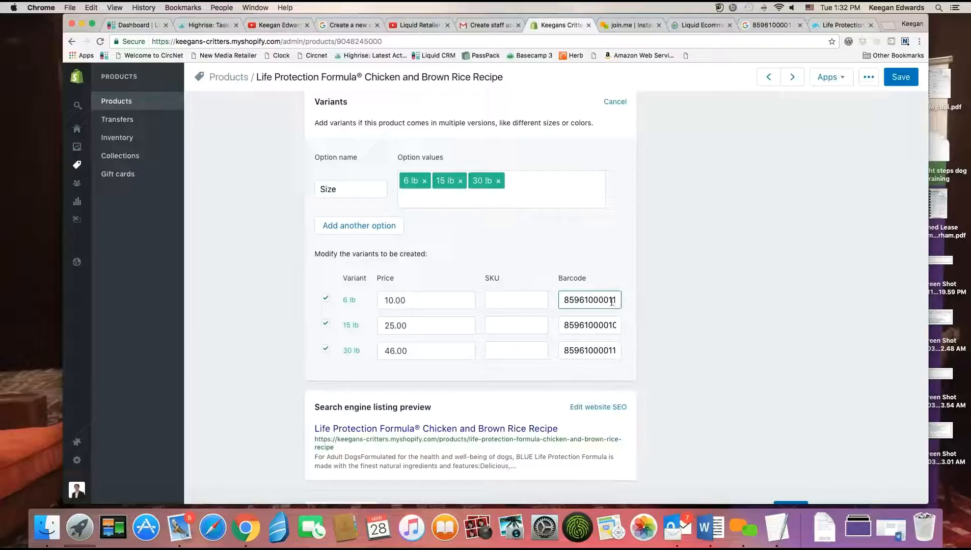
type("1")
key("BackSpace")
type("9")
left_click(685, 271)
left_click(618, 296)
type("4")
key("BackSpace")
left_click(667, 278)
scroll(655, 296, "down", 1)
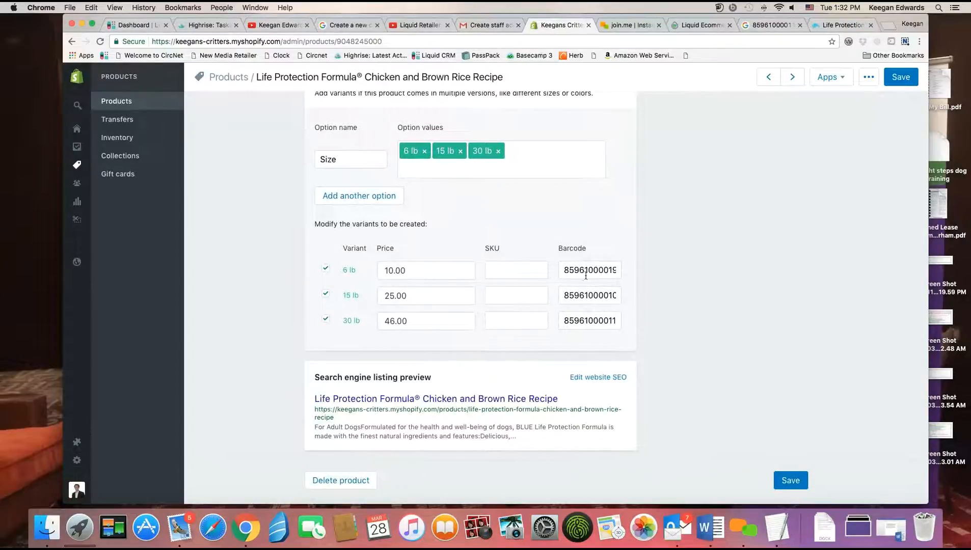
Step: Save the product with its three size variants
scroll(629, 322, "up", 15)
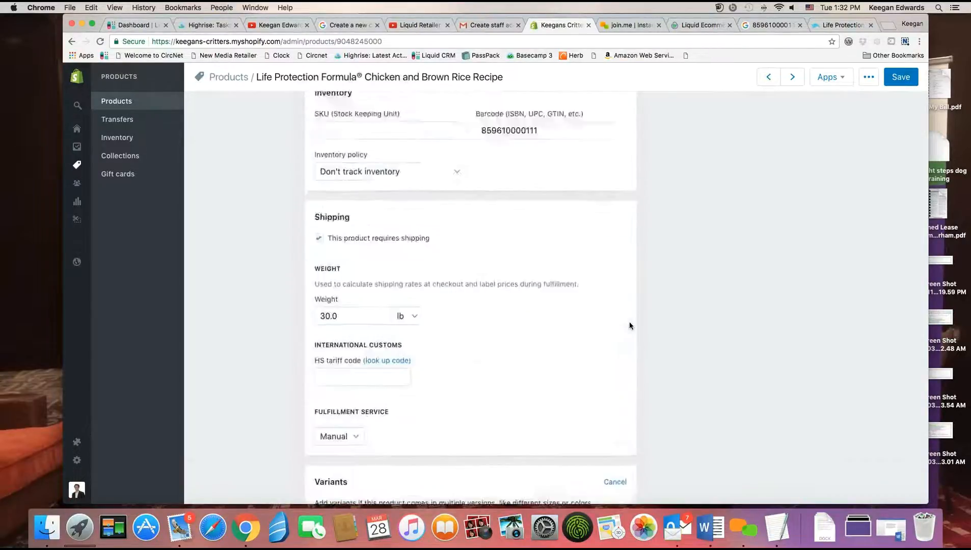
key("super+s")
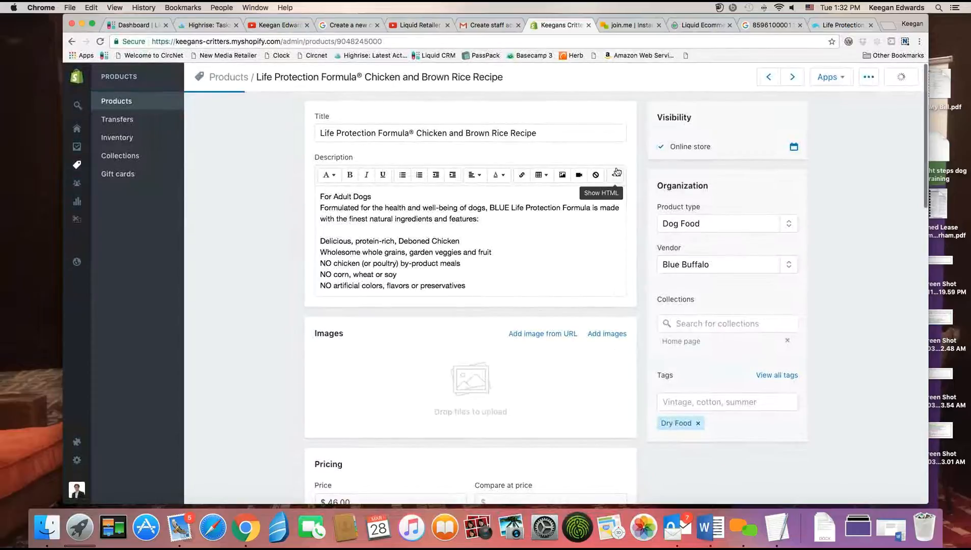
scroll(617, 172, "down", 2)
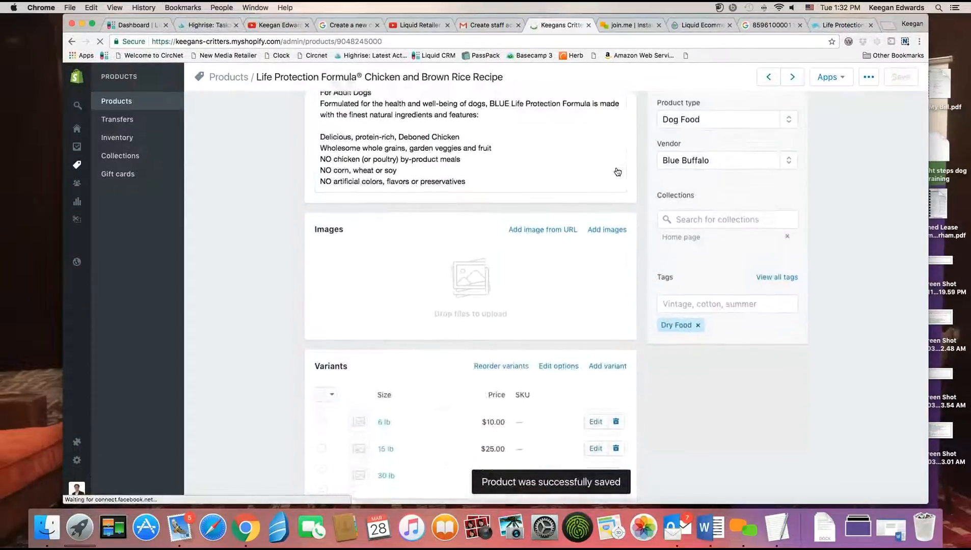
Step: Open the bag image from the Blue Buffalo recipe page in its own tab and copy the image's address
left_click(821, 25)
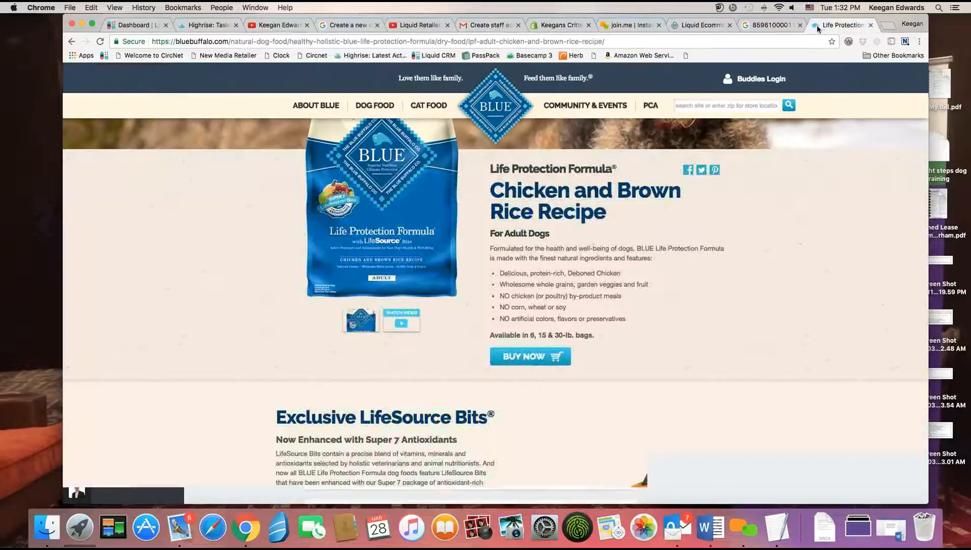
right_click(402, 235)
left_click(415, 237)
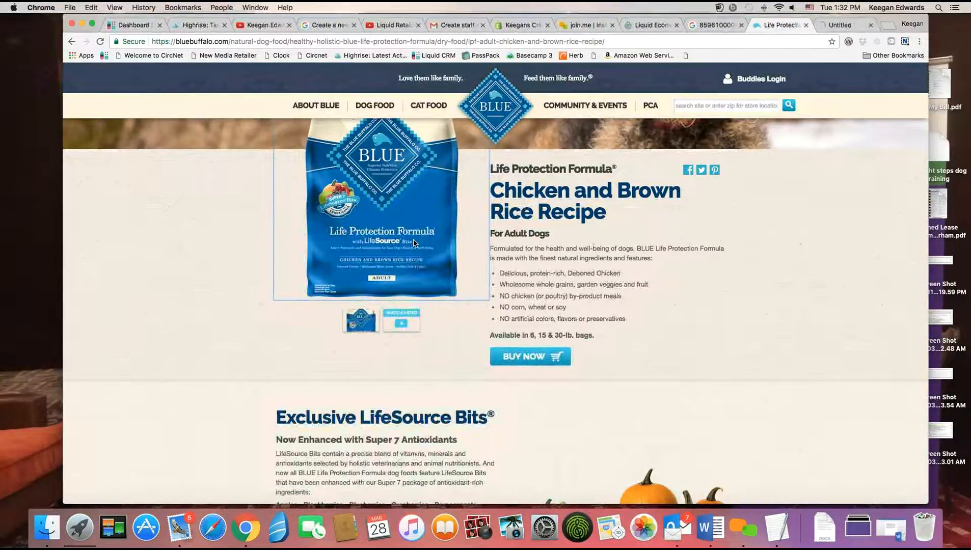
right_click(420, 192)
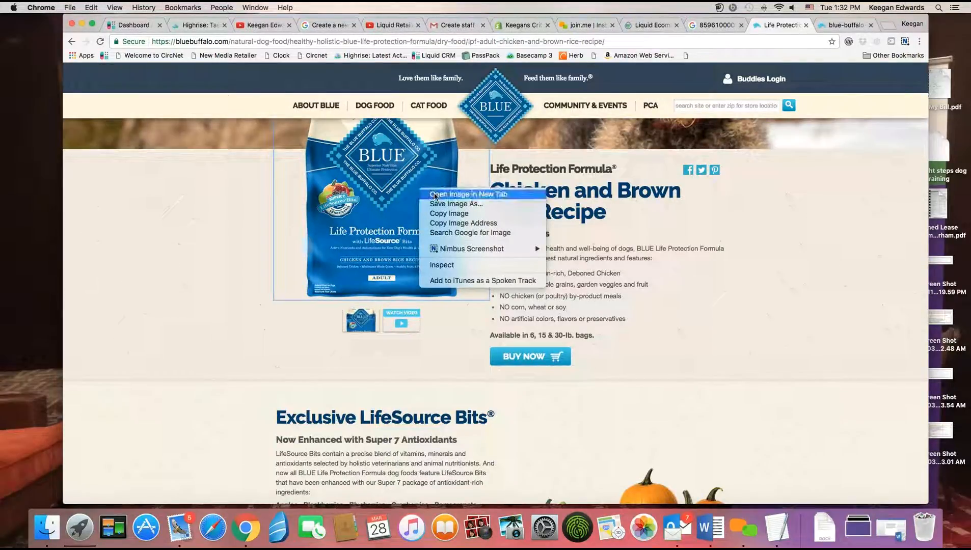
left_click(434, 195)
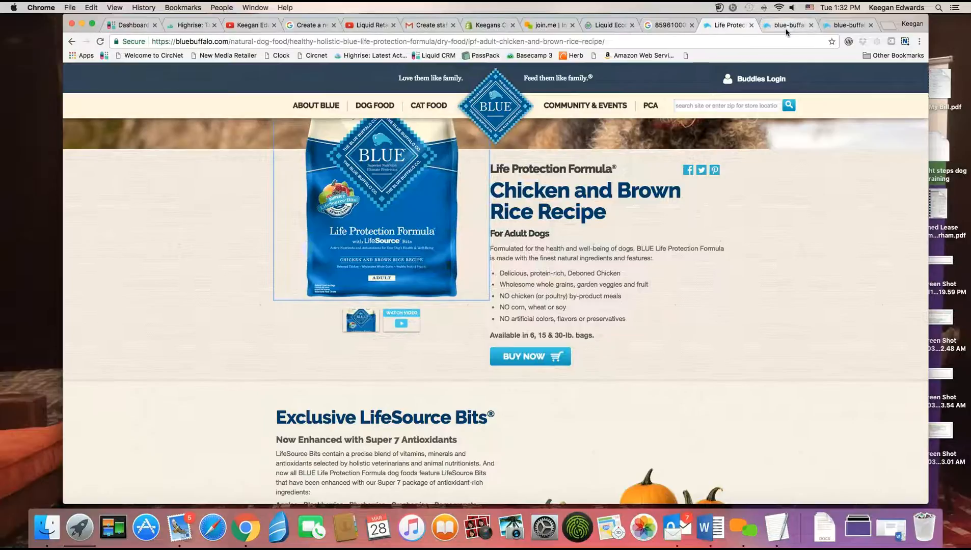
left_click(786, 25)
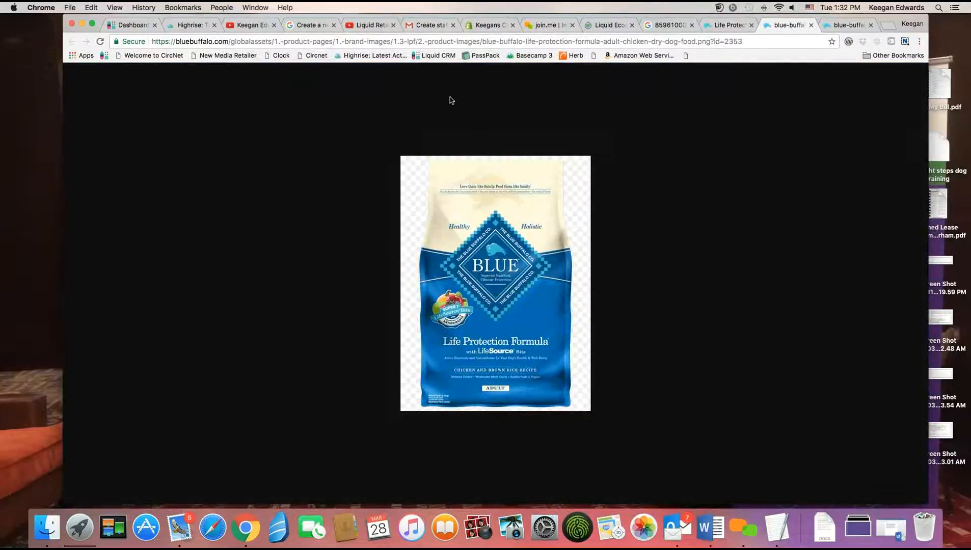
left_click(621, 42)
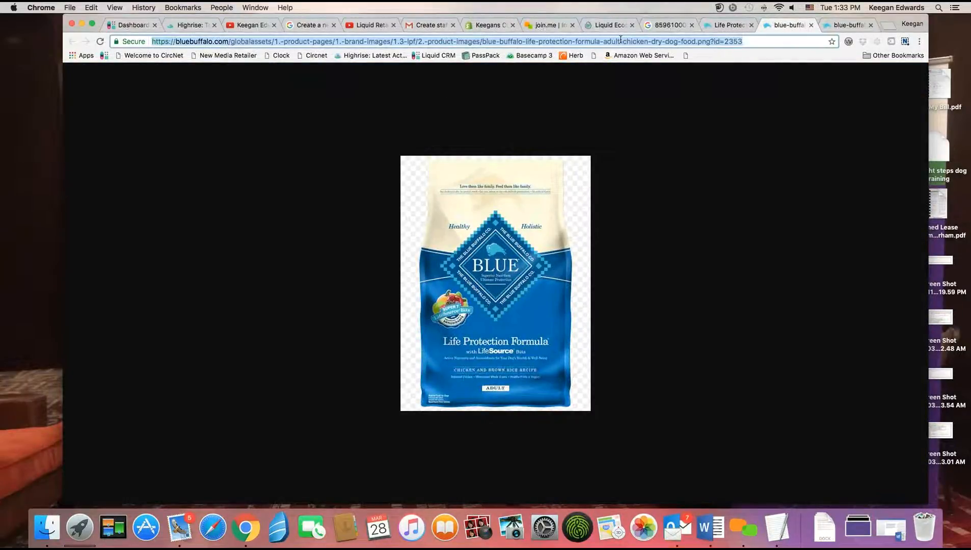
Step: Return to the Shopify product and add the bag picture as a product image from the copied URL
left_click(558, 25)
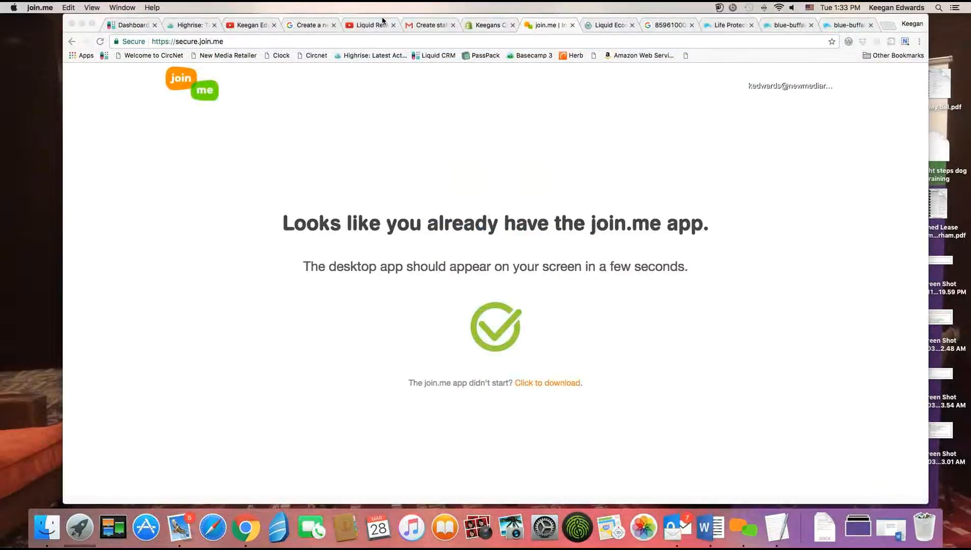
left_click(476, 26)
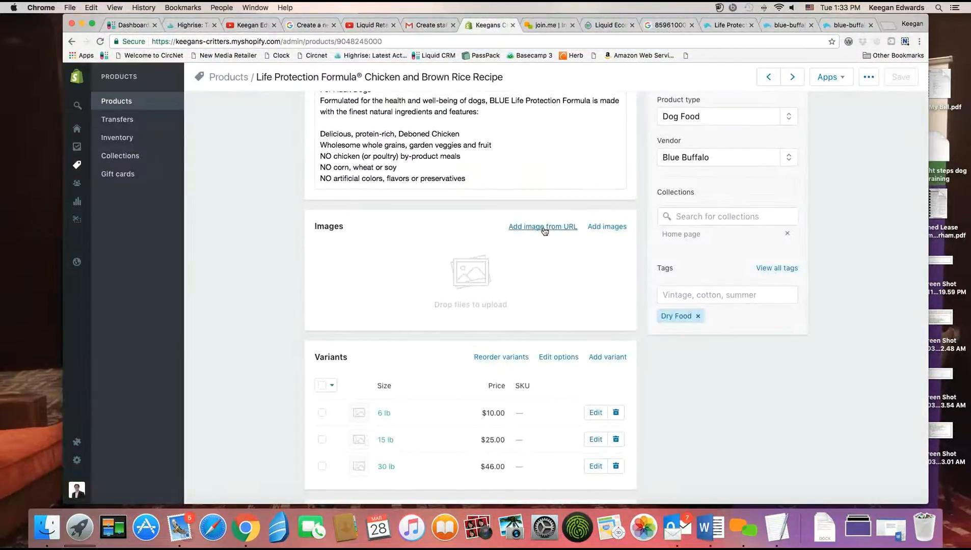
left_click(542, 228)
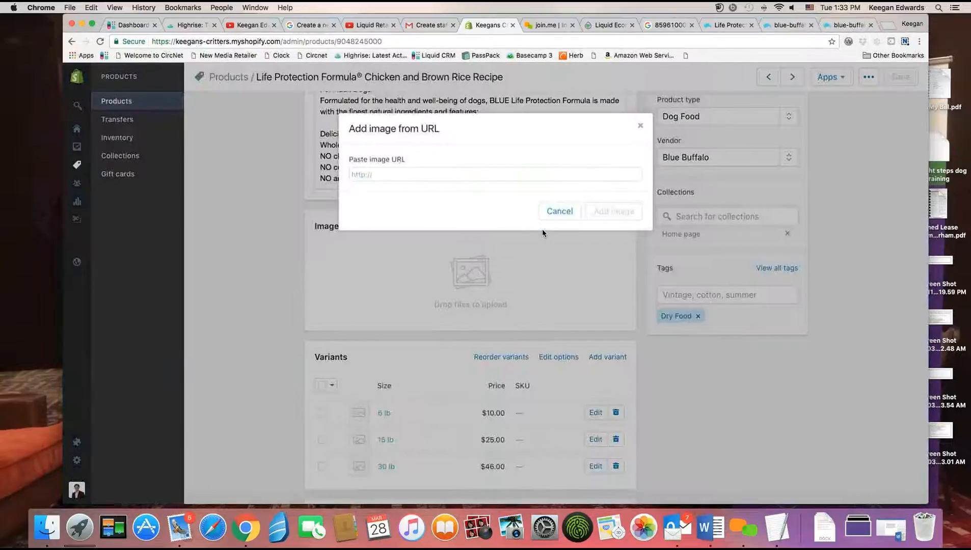
left_click(509, 174)
key("super+v")
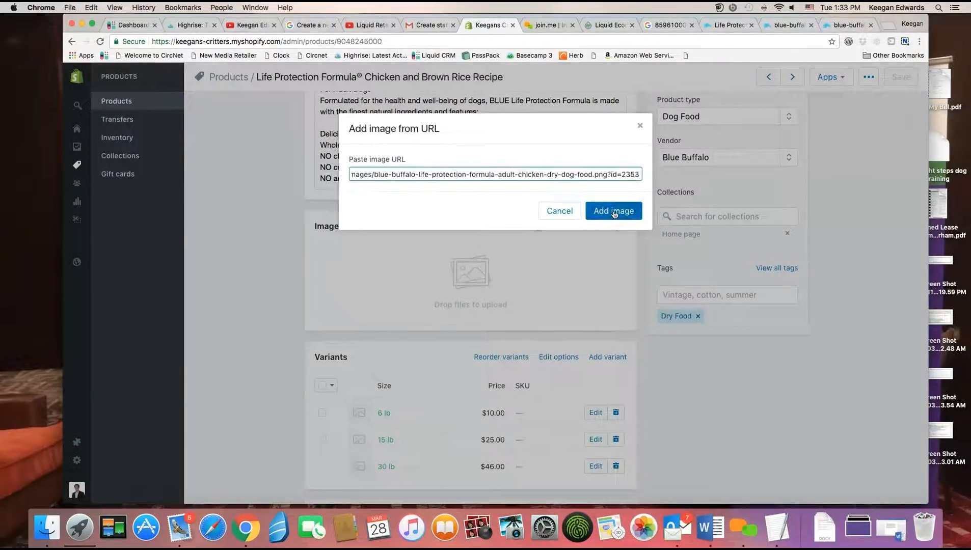
left_click(614, 214)
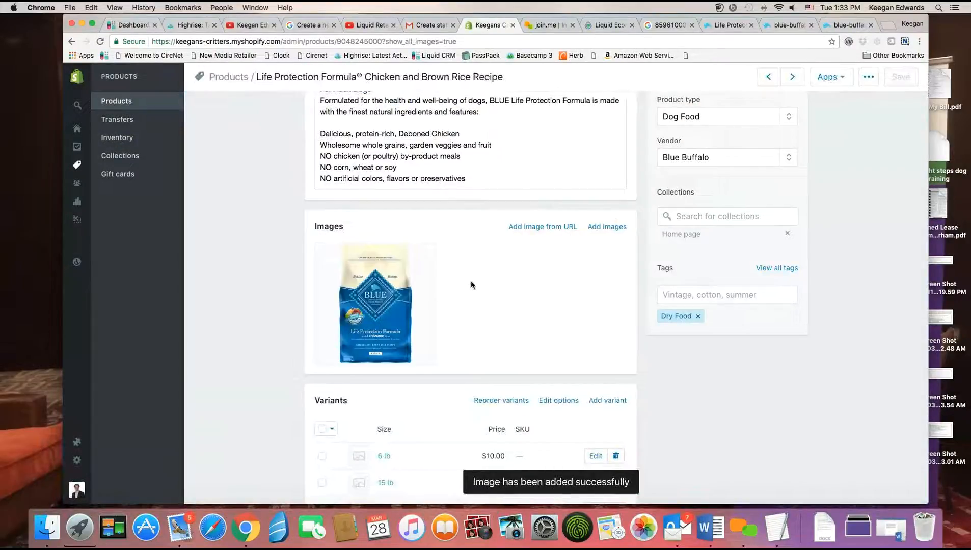
Step: Reopen the dog food from the product list and review its description, image, variants and organization details
scroll(471, 284, "up", 5)
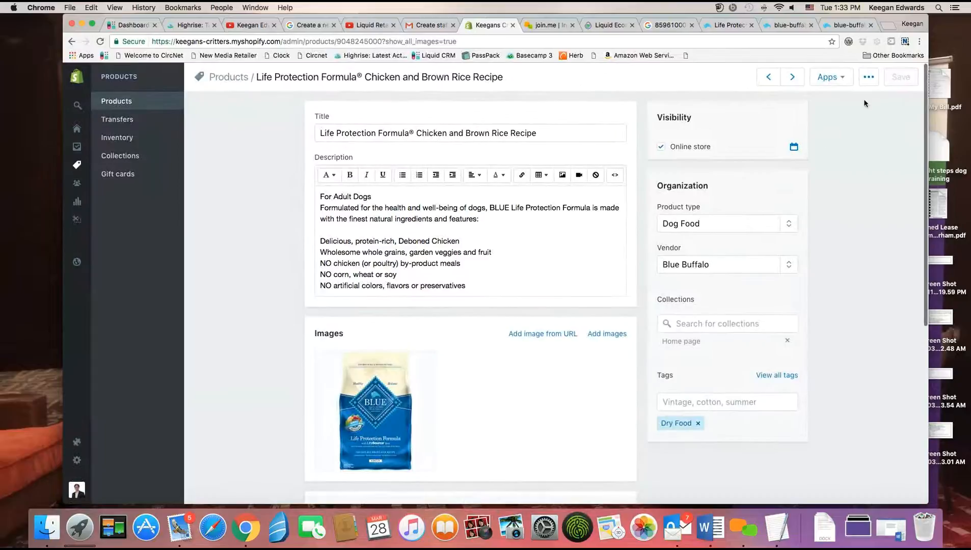
left_click(118, 102)
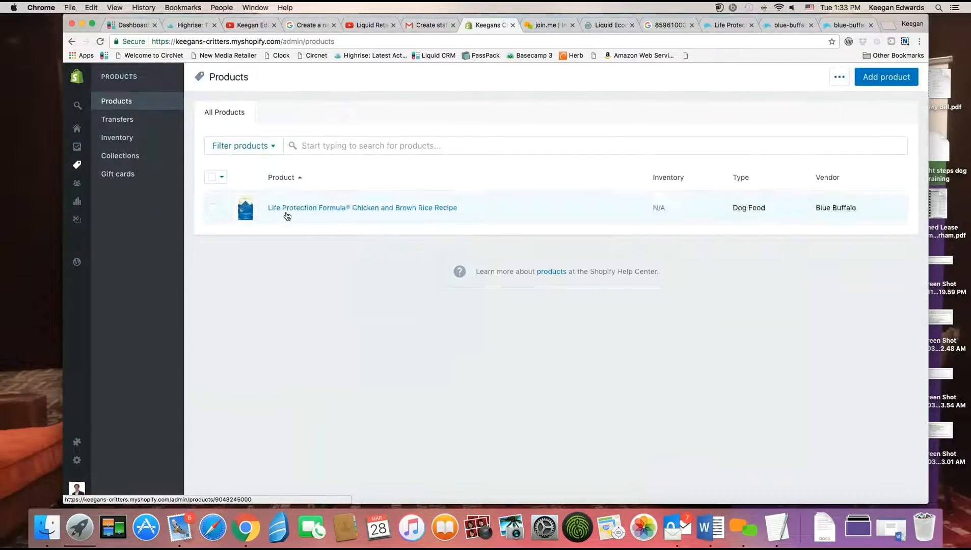
left_click(329, 210)
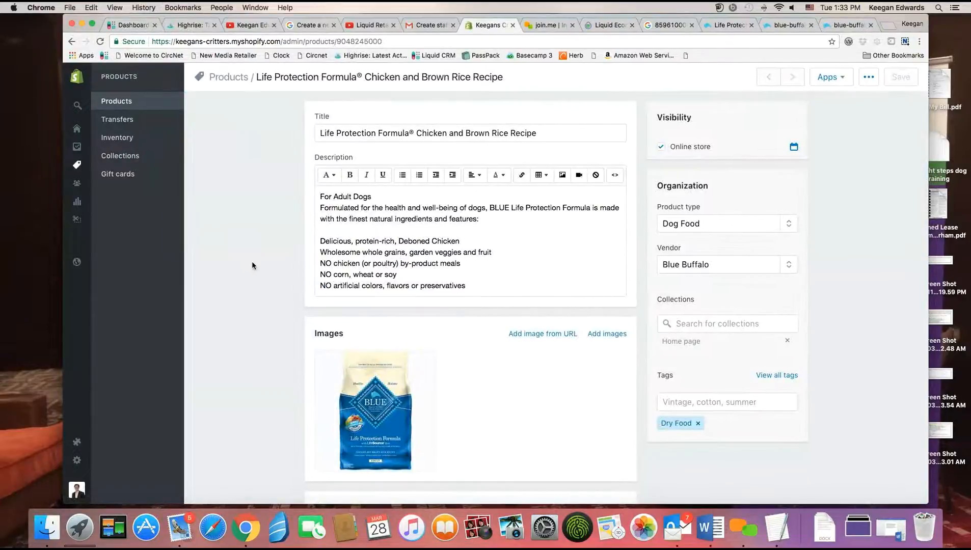
scroll(252, 261, "down", 6)
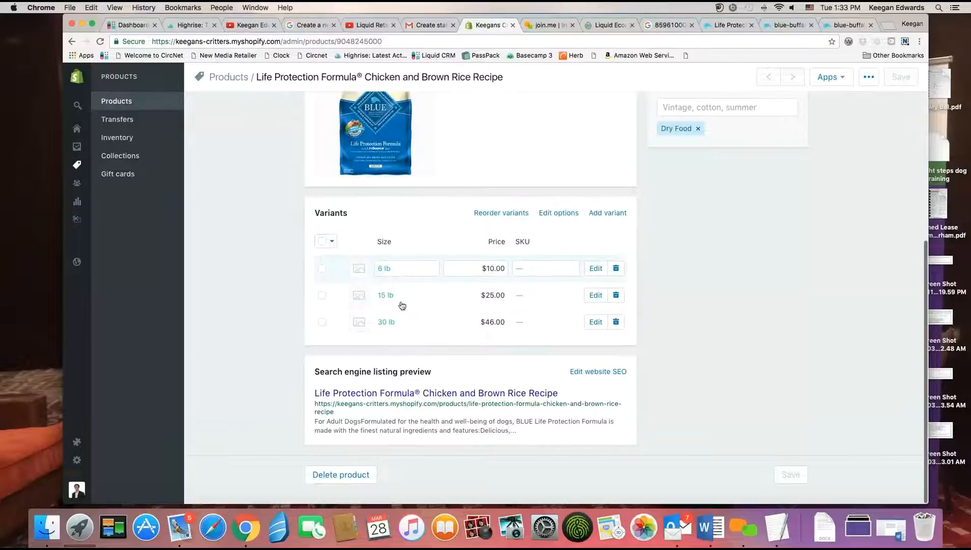
scroll(407, 282, "up", 5)
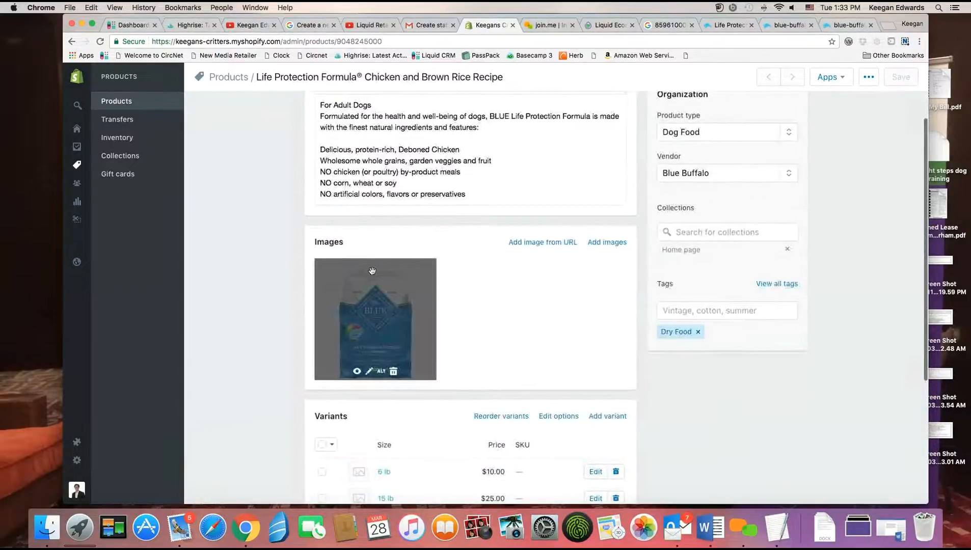
scroll(397, 307, "up", 2)
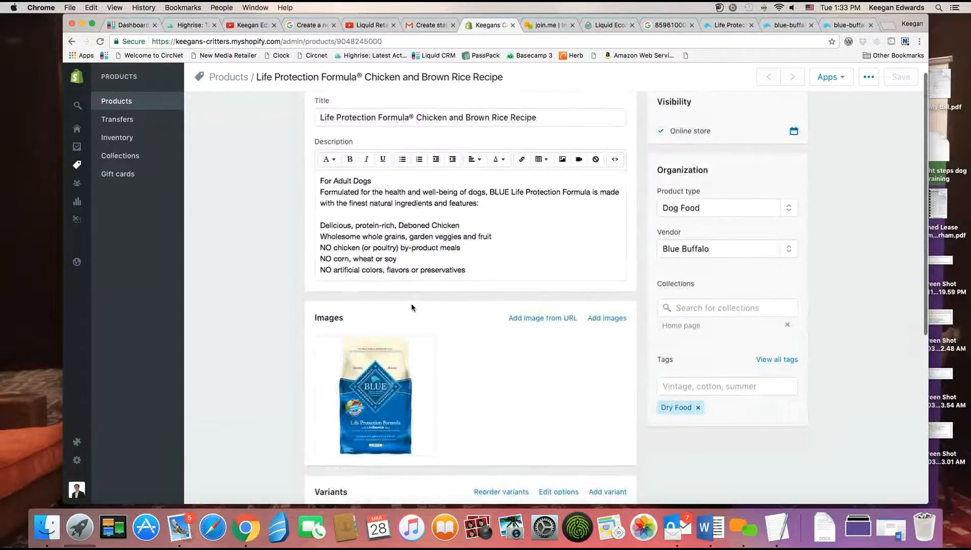
scroll(475, 215, "up", 1)
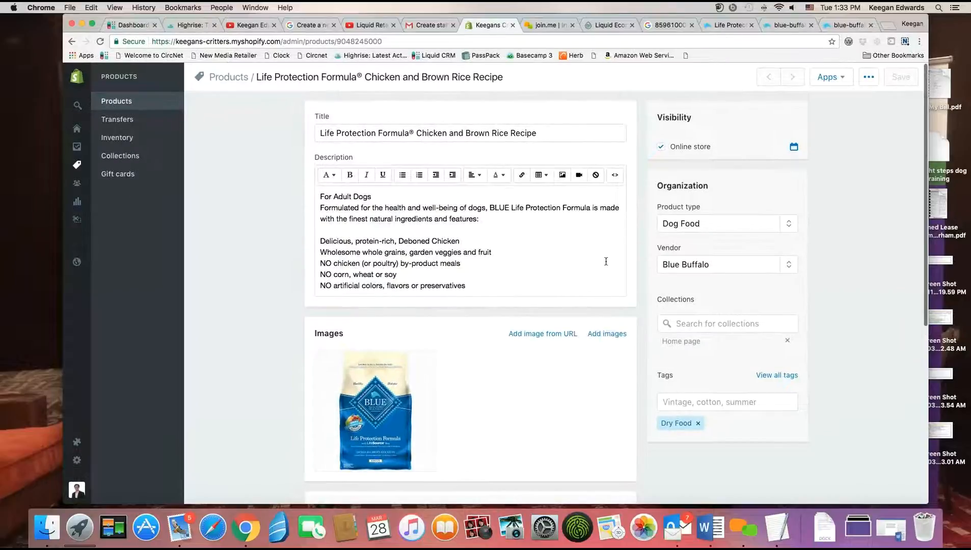
scroll(699, 296, "down", 1)
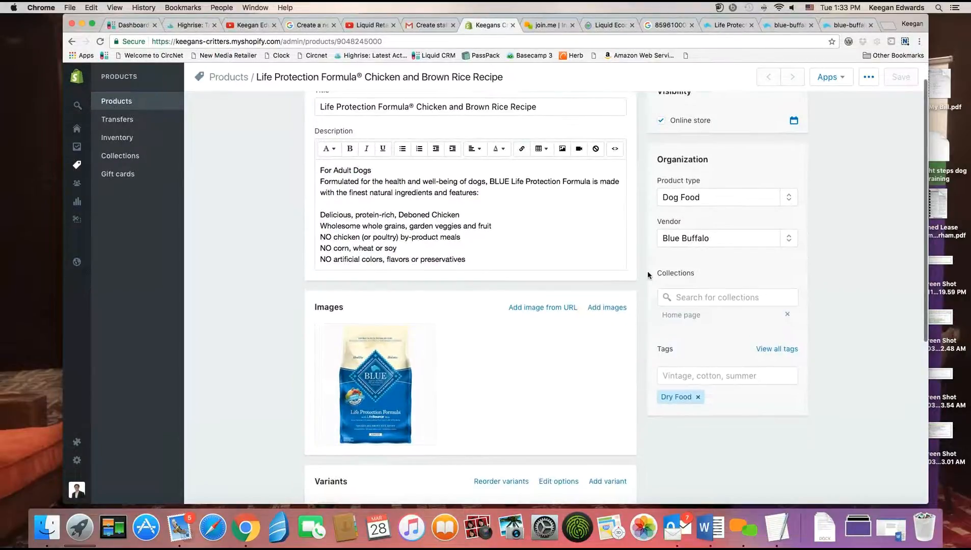
scroll(715, 292, "down", 1)
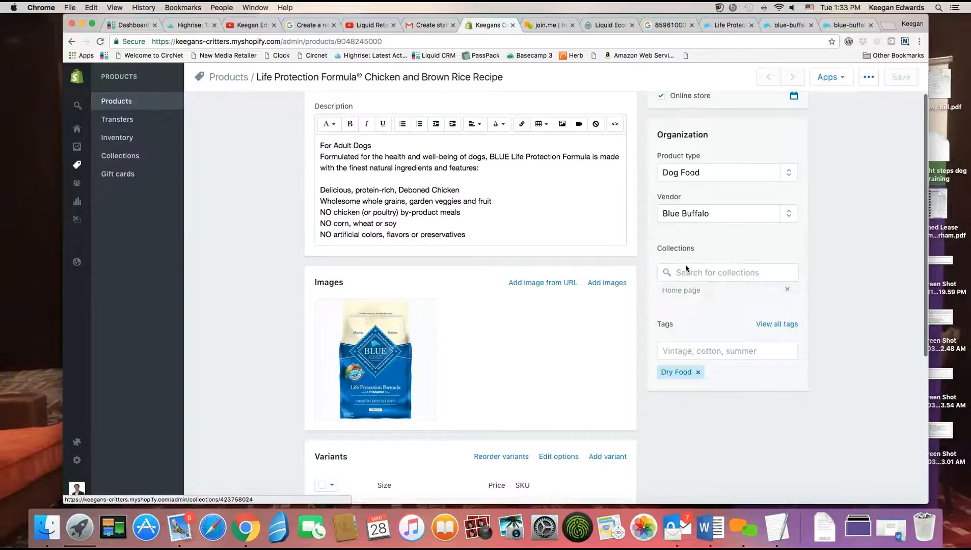
Step: Set the shipping weight of the 6 lb variant to 6 lb and save the variant
scroll(694, 278, "down", 5)
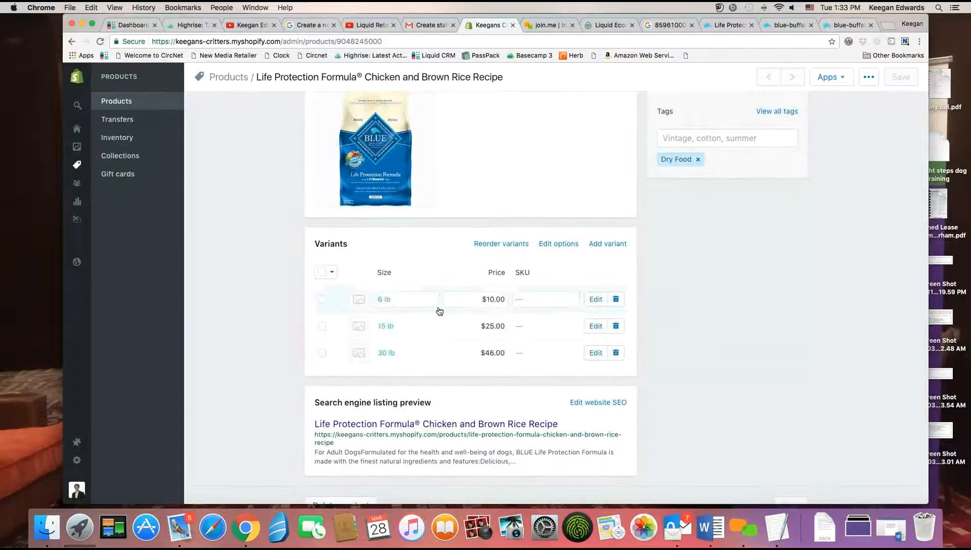
left_click(597, 300)
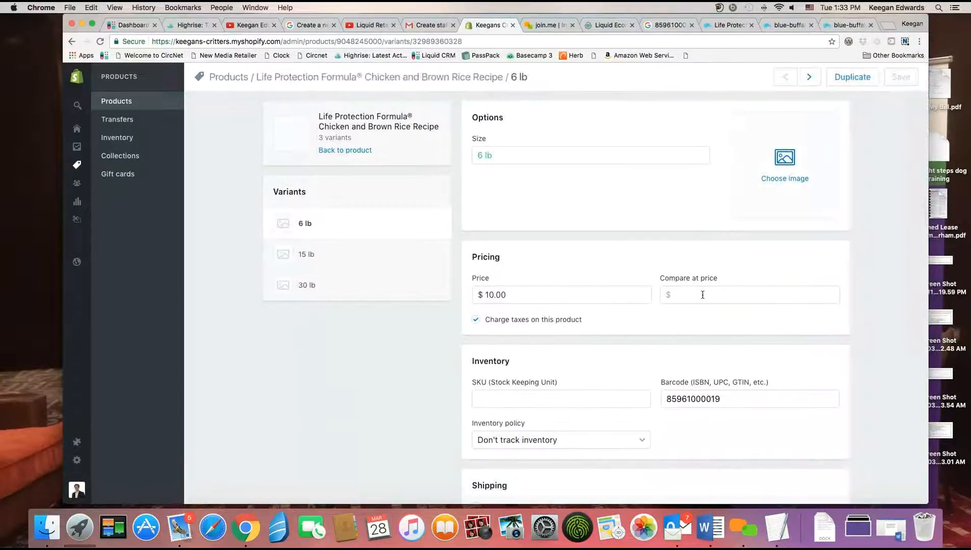
scroll(703, 295, "down", 6)
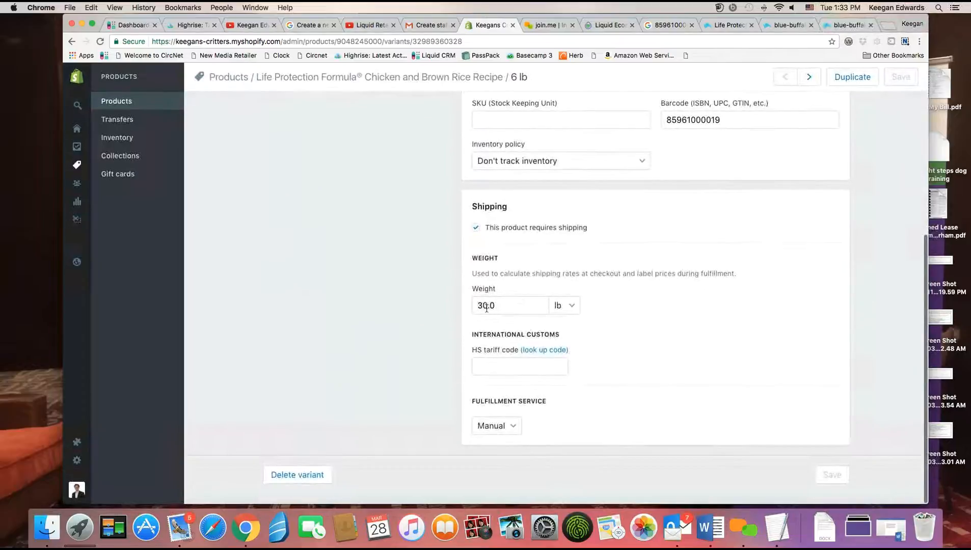
scroll(532, 314, "up", 7)
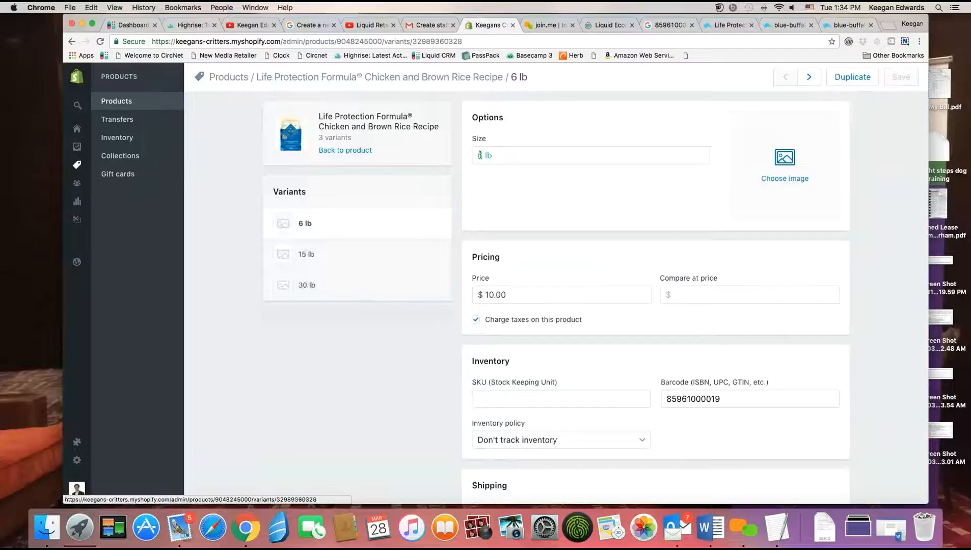
scroll(501, 191, "down", 1)
scroll(546, 238, "down", 5)
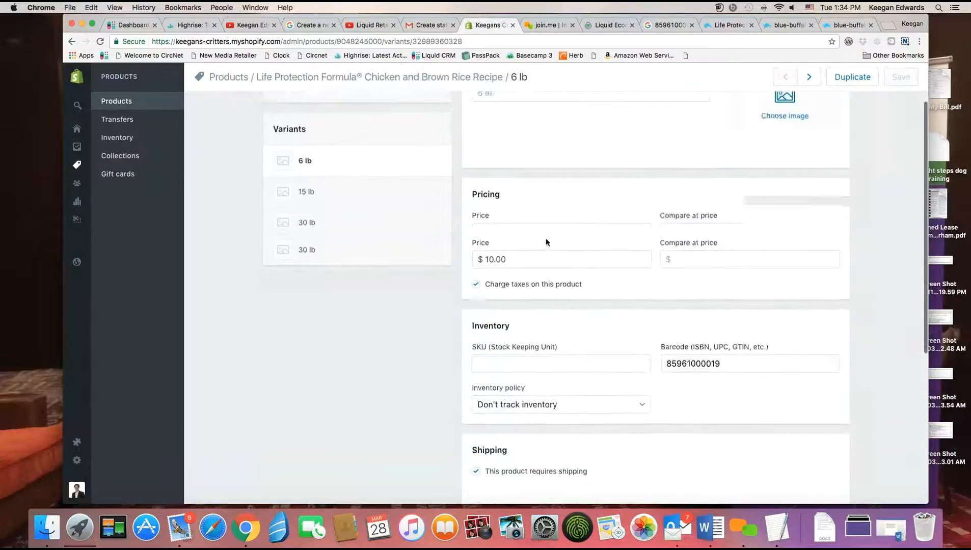
left_click(514, 311)
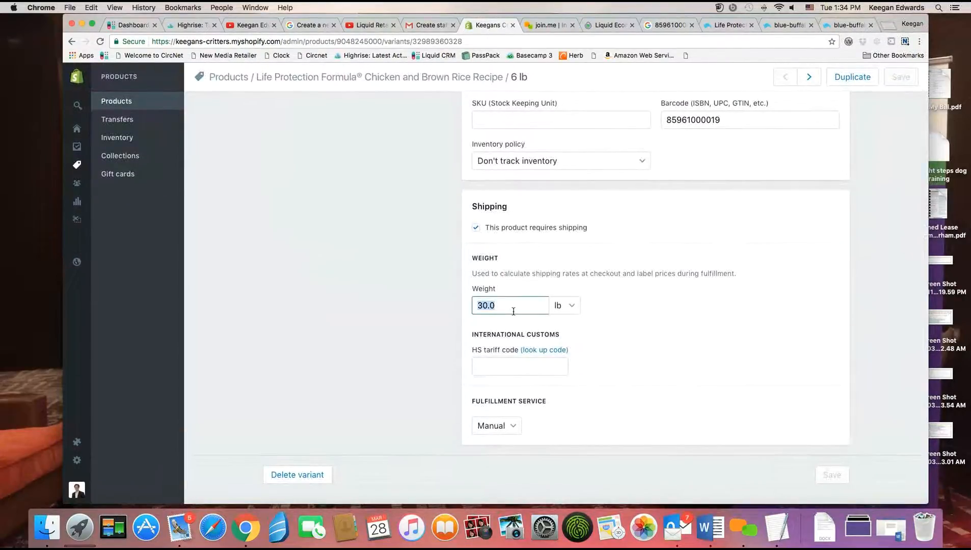
type("6")
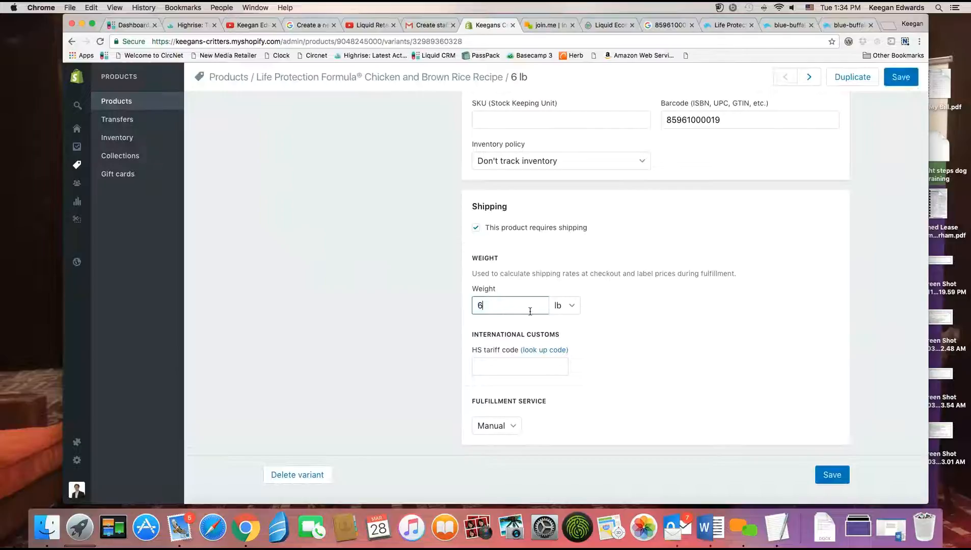
left_click(897, 84)
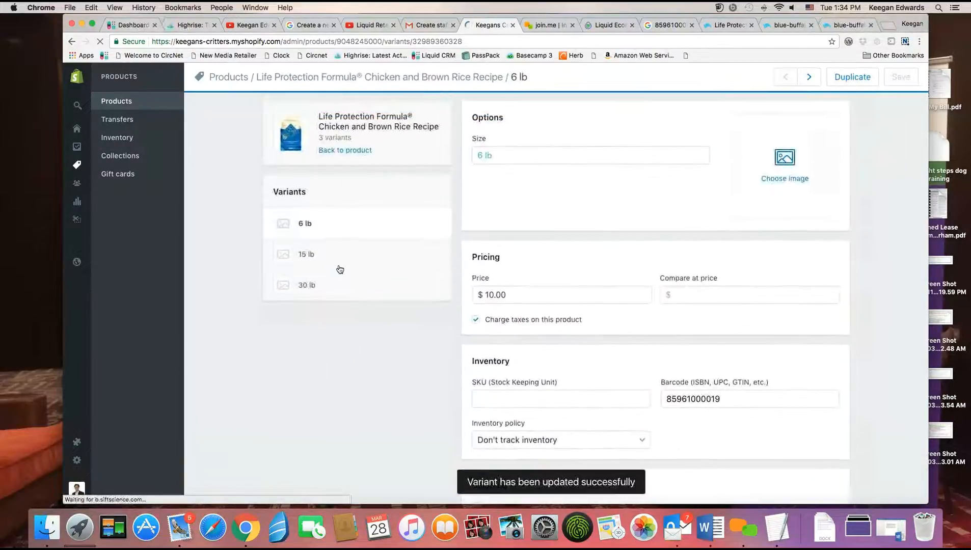
Step: Set the shipping weight of the 15 lb variant to 15 lb and save the variant
left_click(337, 257)
scroll(493, 244, "down", 4)
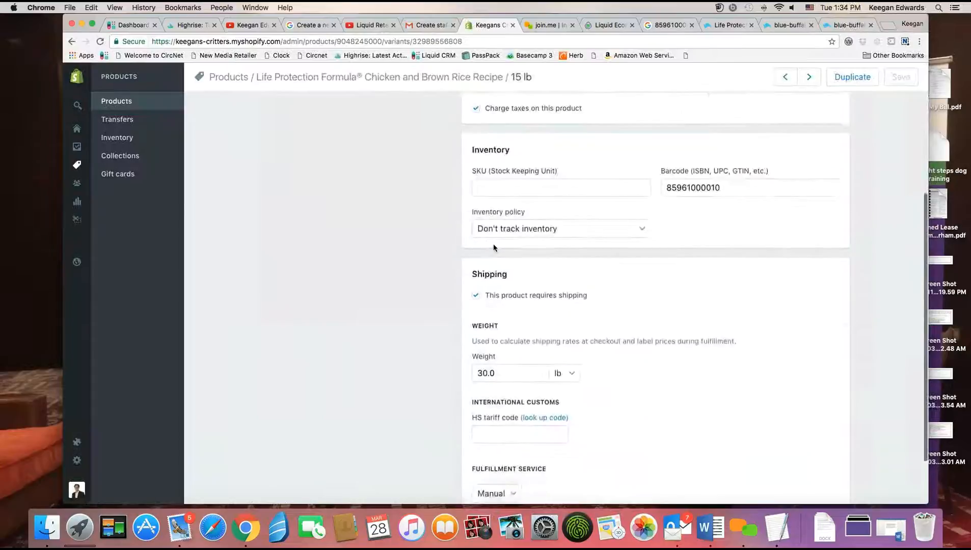
scroll(493, 248, "down", 2)
double_click(504, 305)
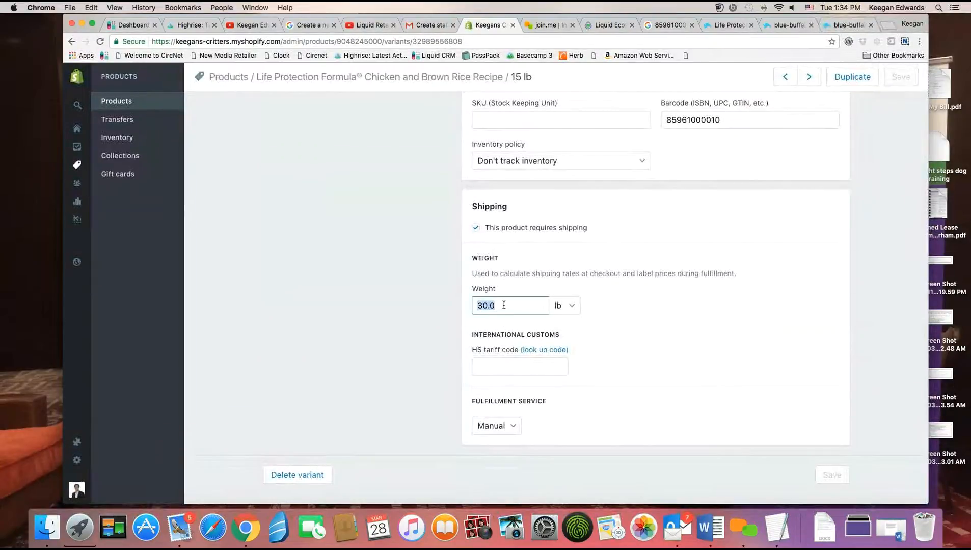
type("15")
left_click(900, 77)
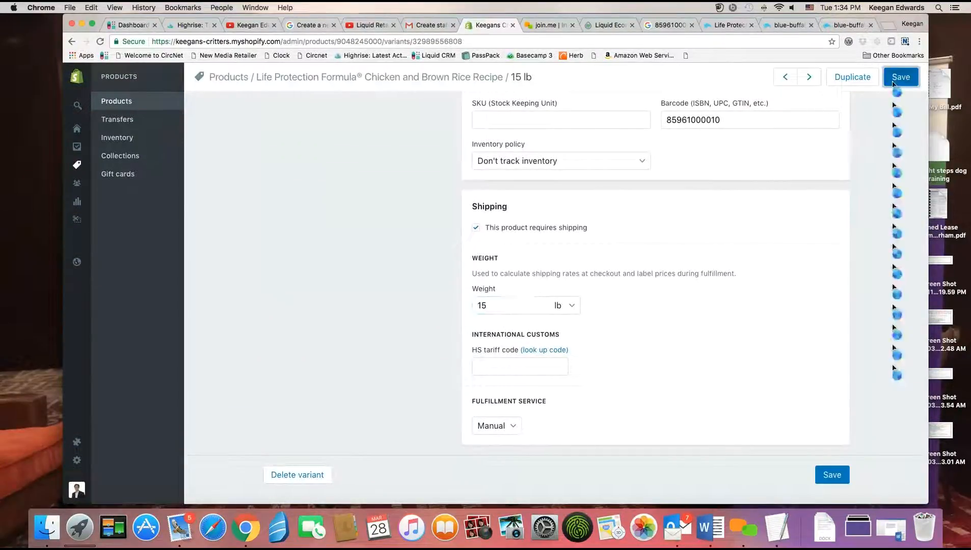
scroll(407, 171, "up", 2)
scroll(408, 172, "up", 3)
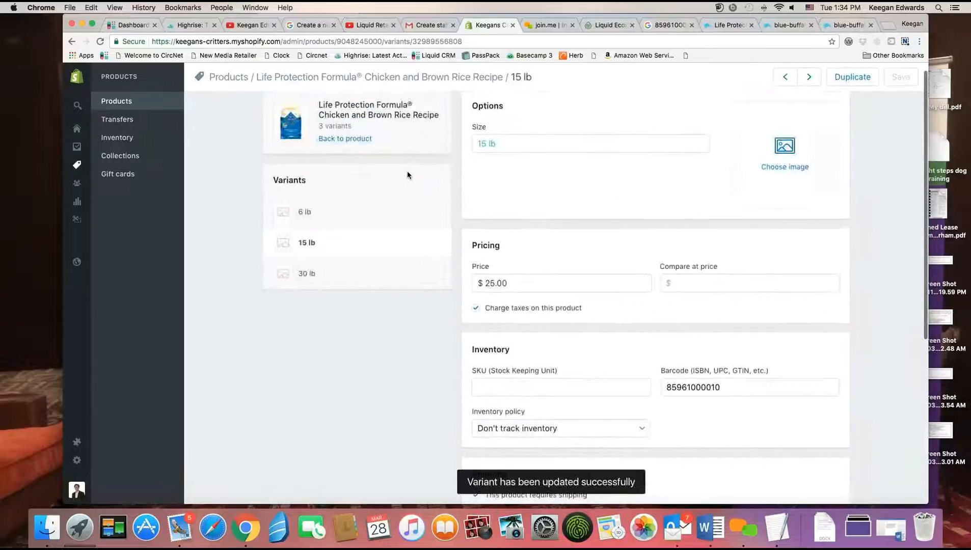
Step: Open the 30 lb variant and check its pricing, inventory policy and shipping weight
scroll(407, 172, "down", 2)
scroll(407, 175, "down", 1)
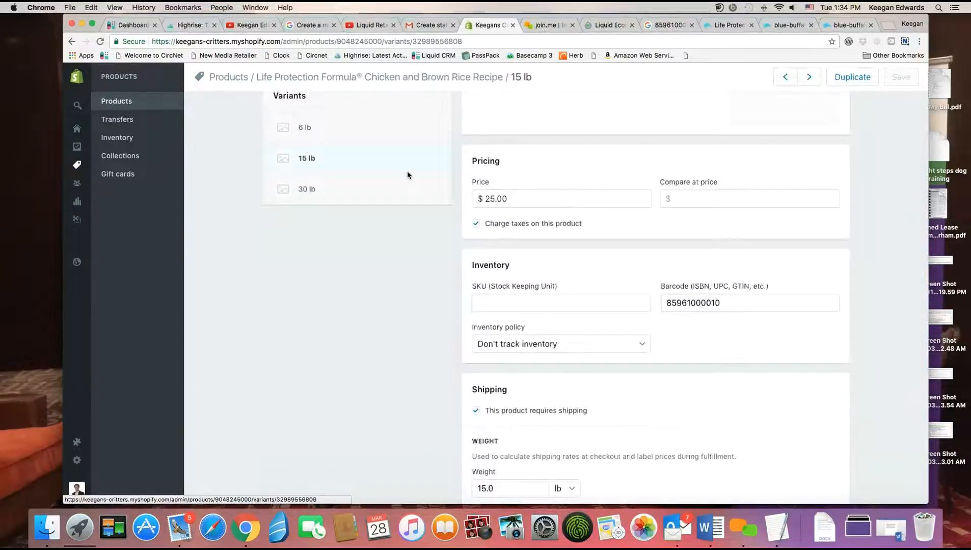
left_click(372, 201)
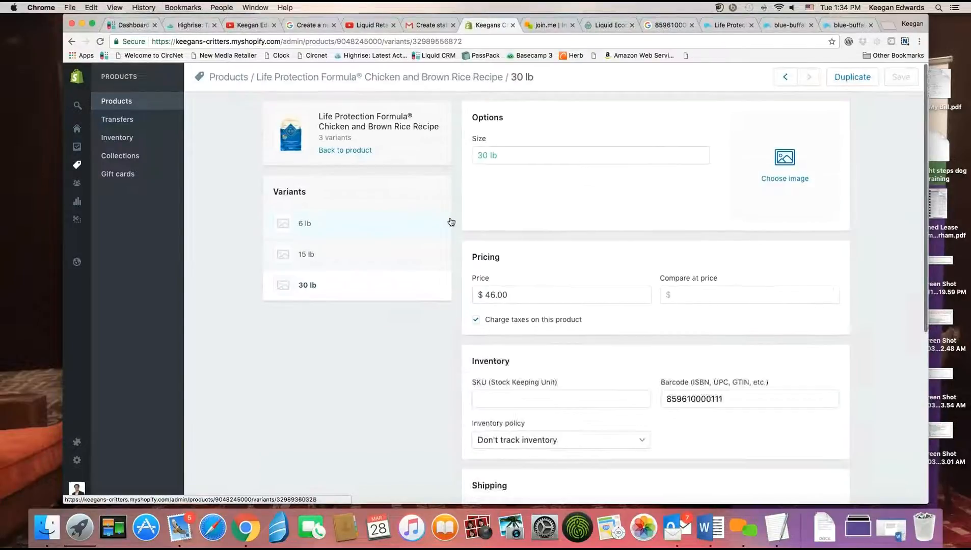
scroll(450, 221, "down", 10)
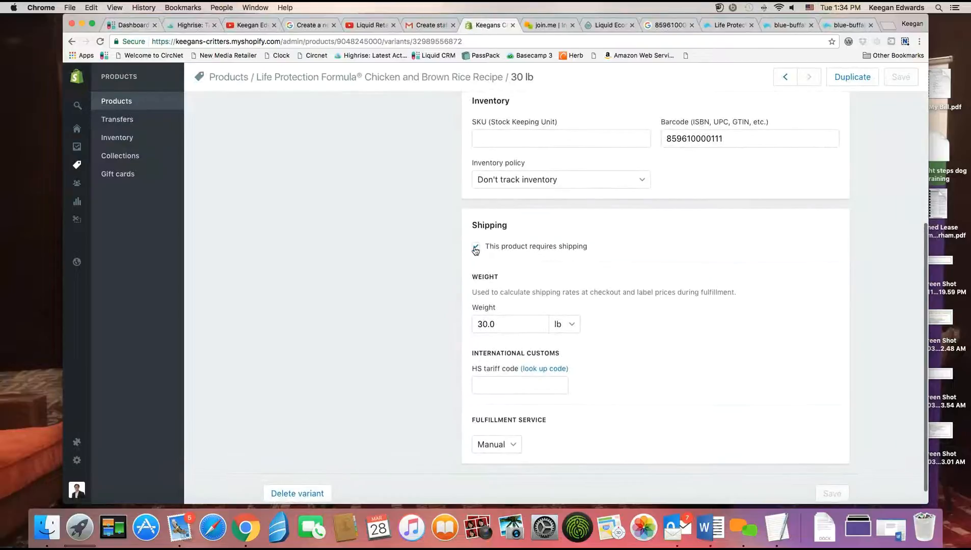
scroll(489, 254, "up", 2)
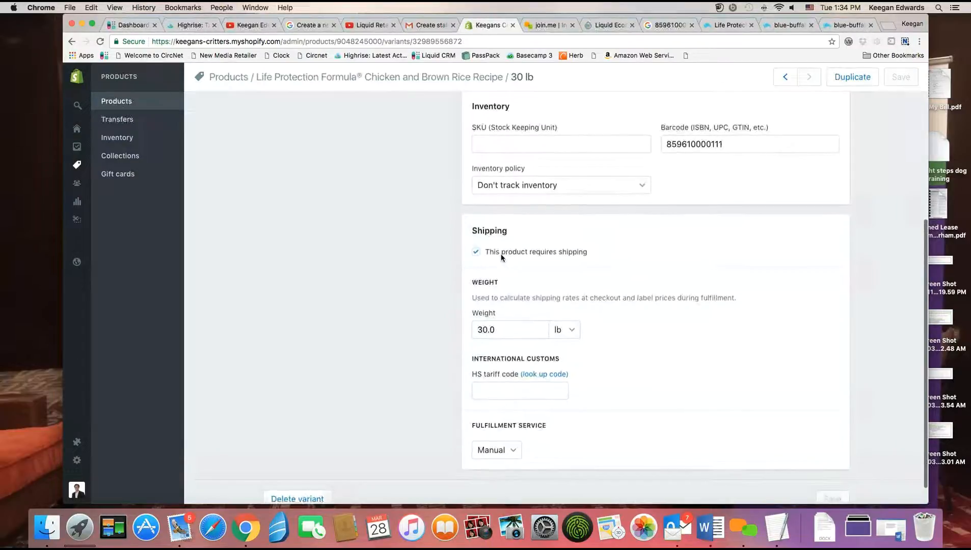
scroll(502, 257, "up", 2)
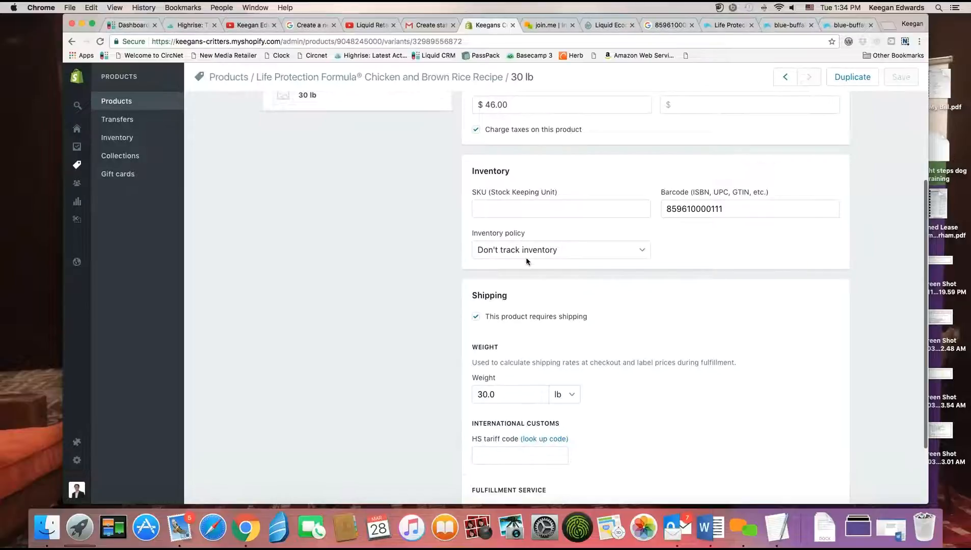
left_click(540, 251)
left_click(539, 250)
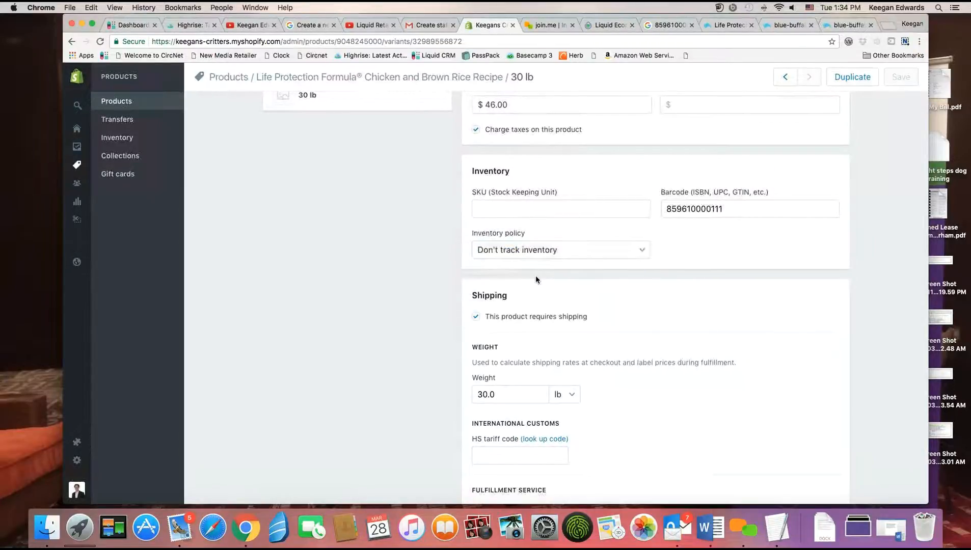
scroll(482, 255, "up", 6)
scroll(482, 258, "up", 2)
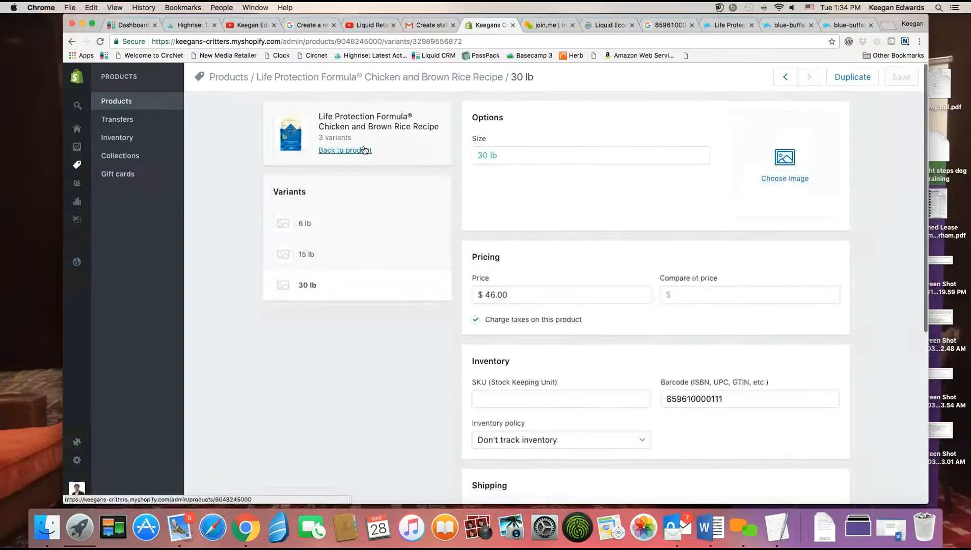
Step: Go back to the main page of the dog food product, look it over and return to the product list
left_click(367, 151)
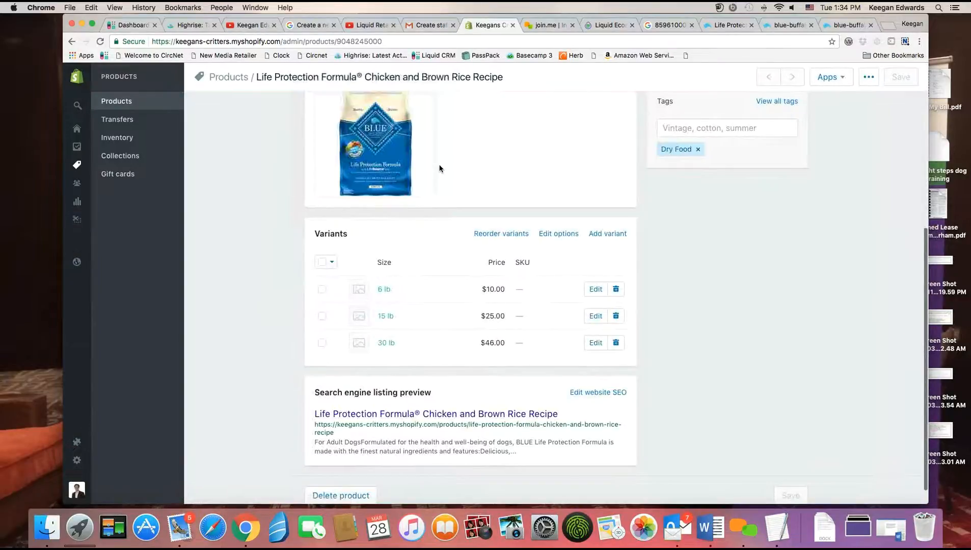
scroll(484, 176, "up", 10)
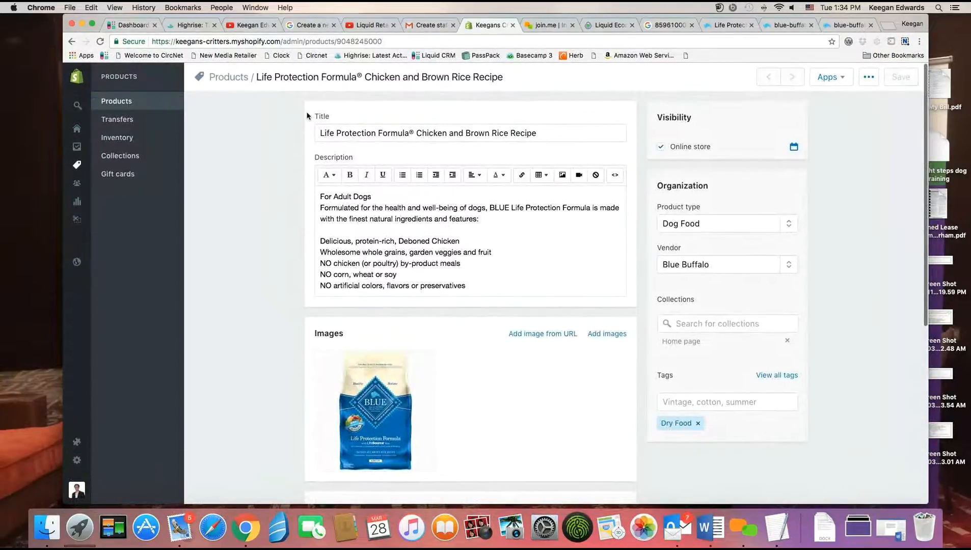
left_click(145, 106)
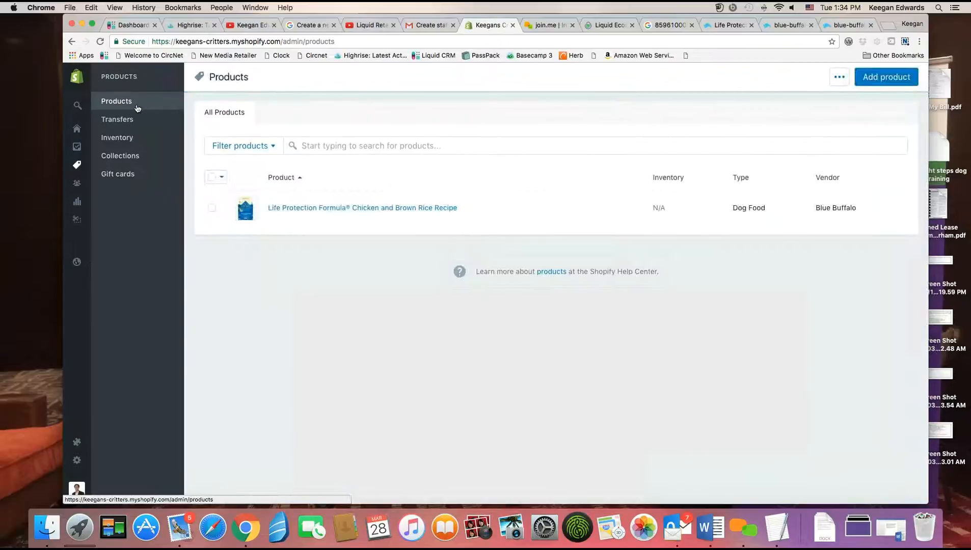
Step: View the live online store and open the Chicken and Brown Rice dog food from the featured collection
mouse_move(80, 104)
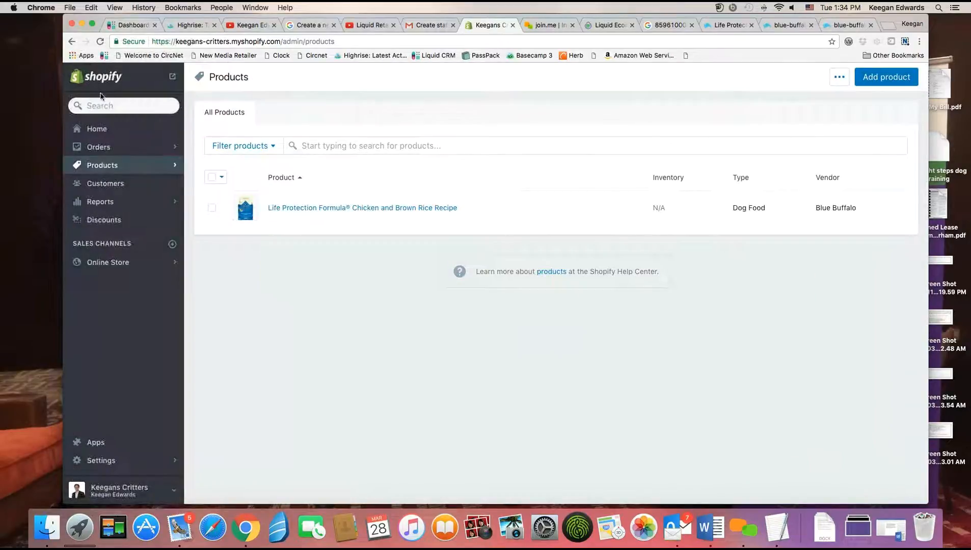
left_click(172, 78)
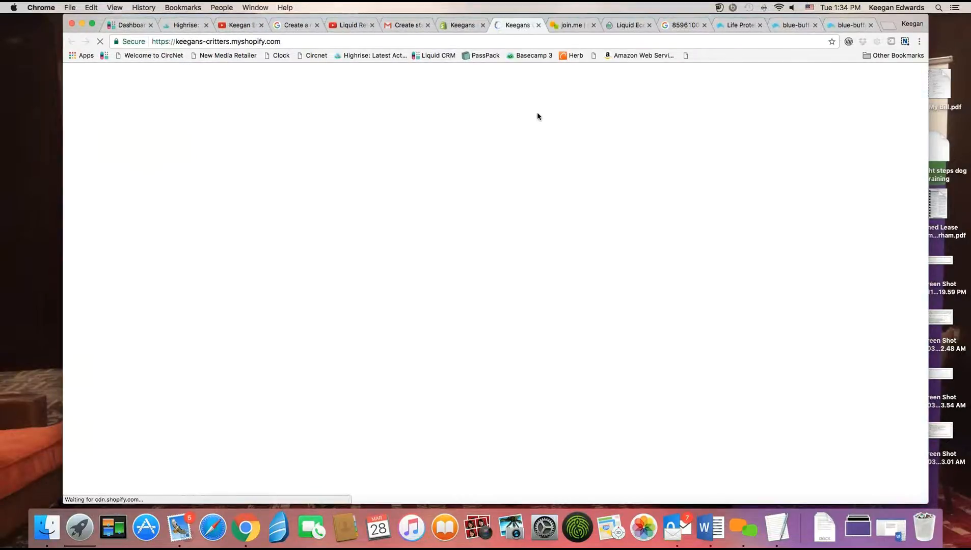
scroll(538, 117, "down", 5)
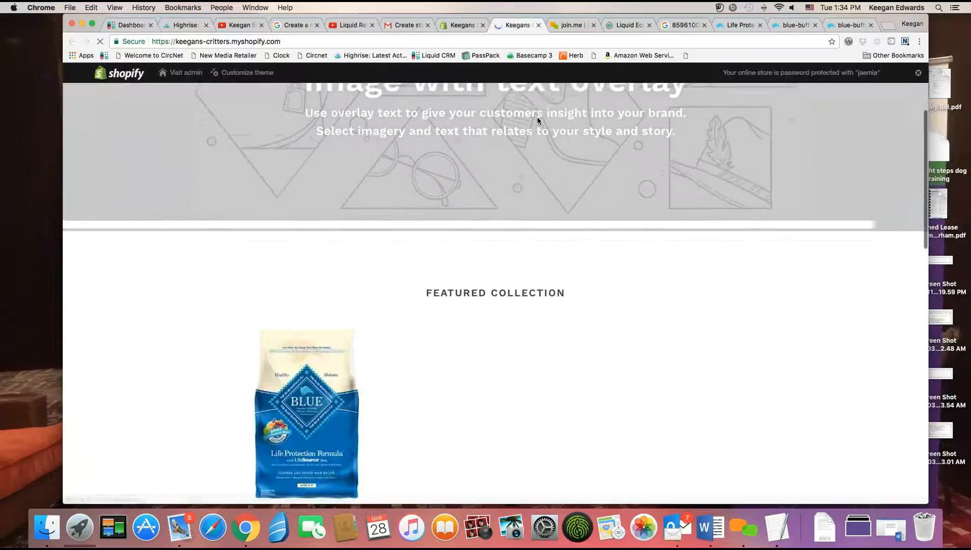
scroll(537, 121, "down", 2)
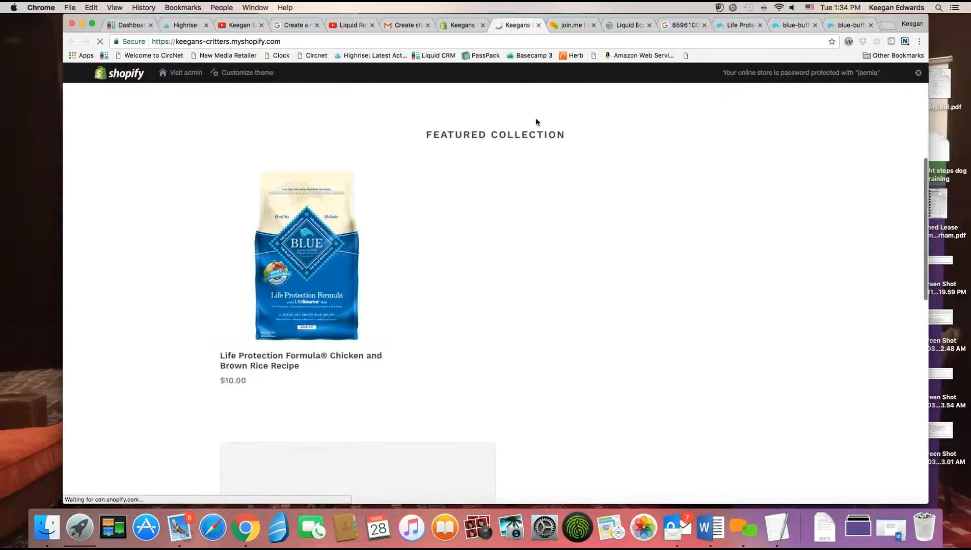
left_click(304, 257)
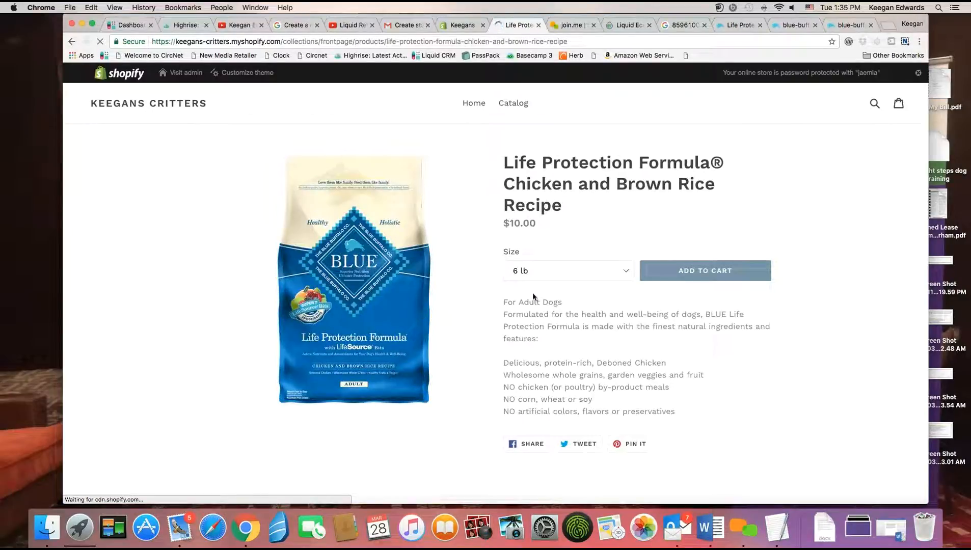
Step: Preview the storefront product page with the 15 lb size and with the 30 lb size selected
left_click(625, 272)
left_click(624, 282)
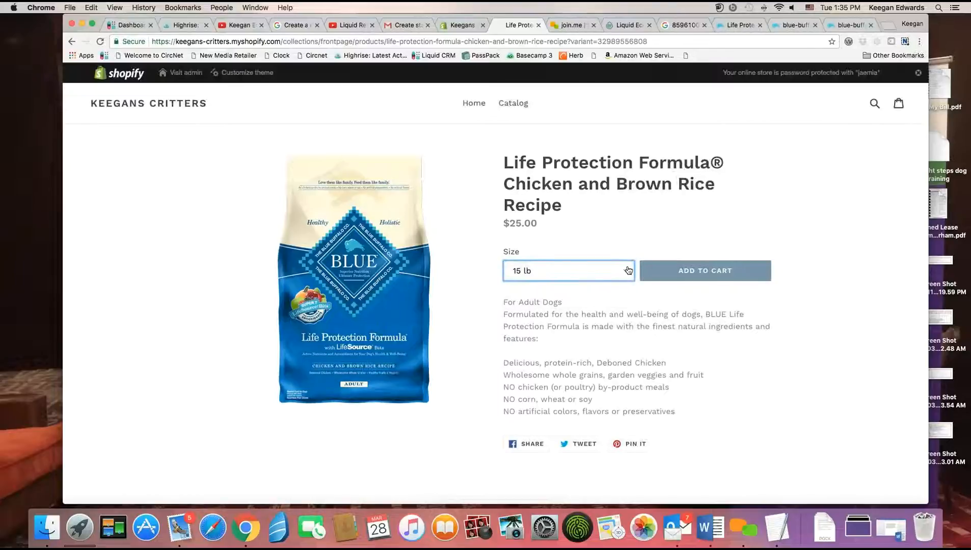
left_click(623, 278)
left_click(607, 282)
scroll(600, 282, "down", 1)
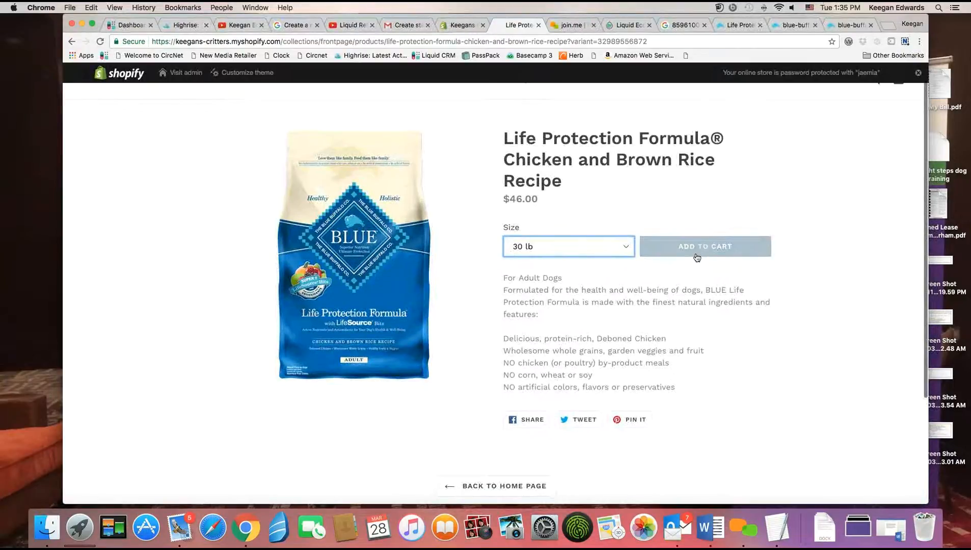
scroll(681, 279, "up", 1)
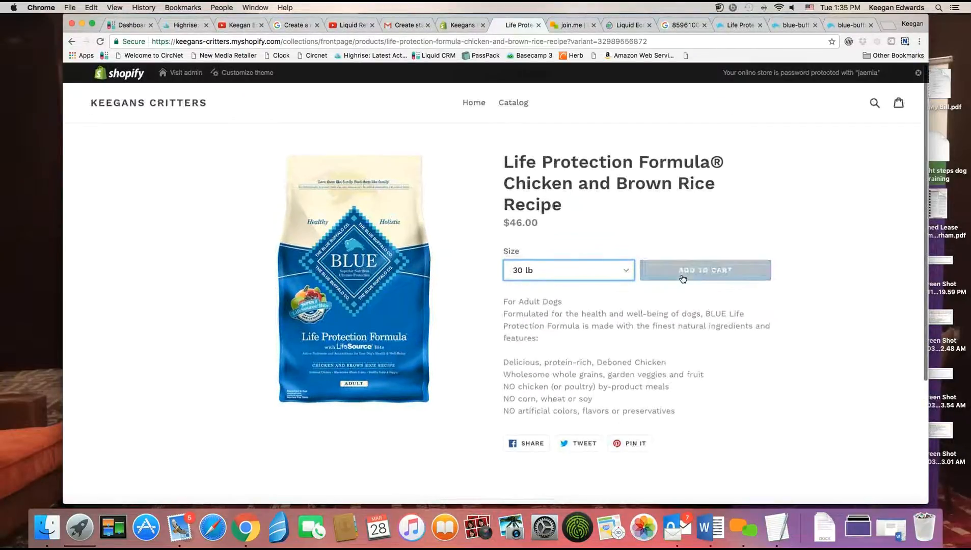
Step: Switch to the open Liquid retailer website
left_click(634, 22)
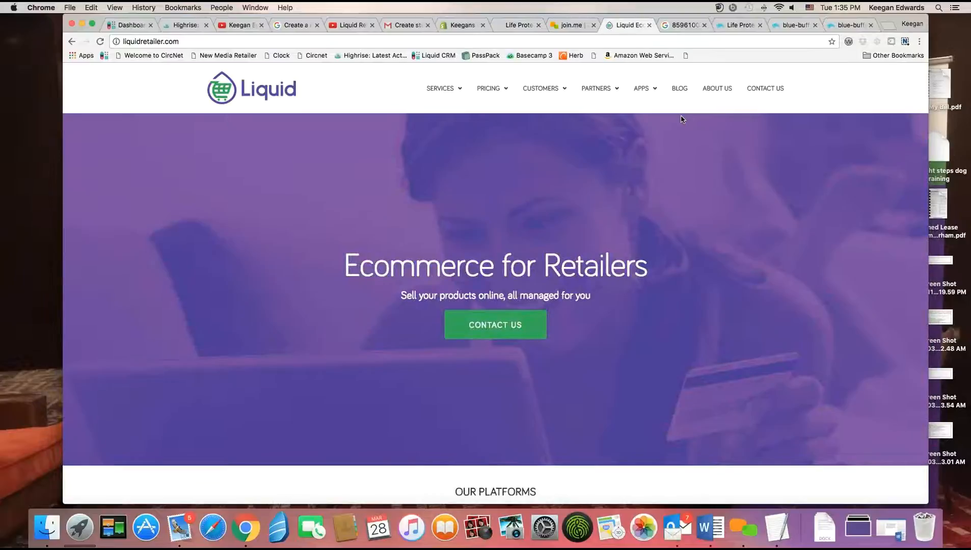